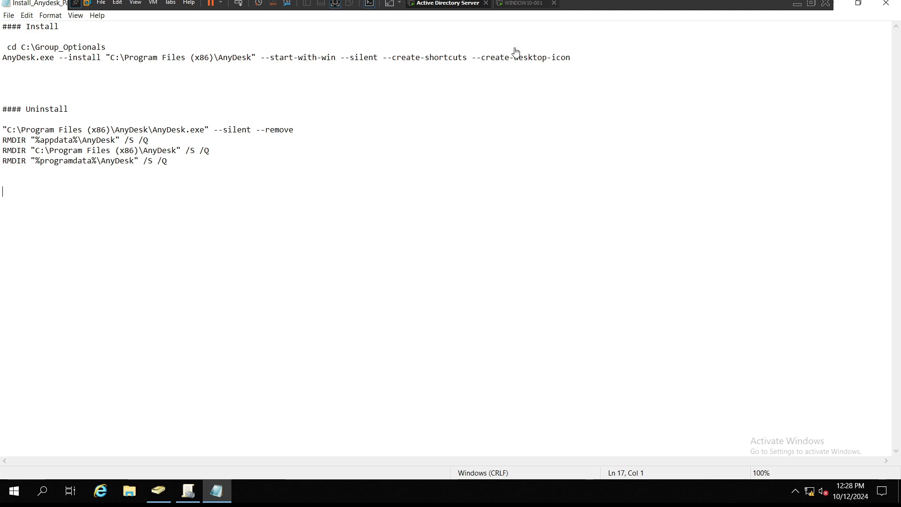
Step: On the Windows 10 machine, browse to C:\Group_Optionals\Software to locate the AnyDesk installer
click(521, 3)
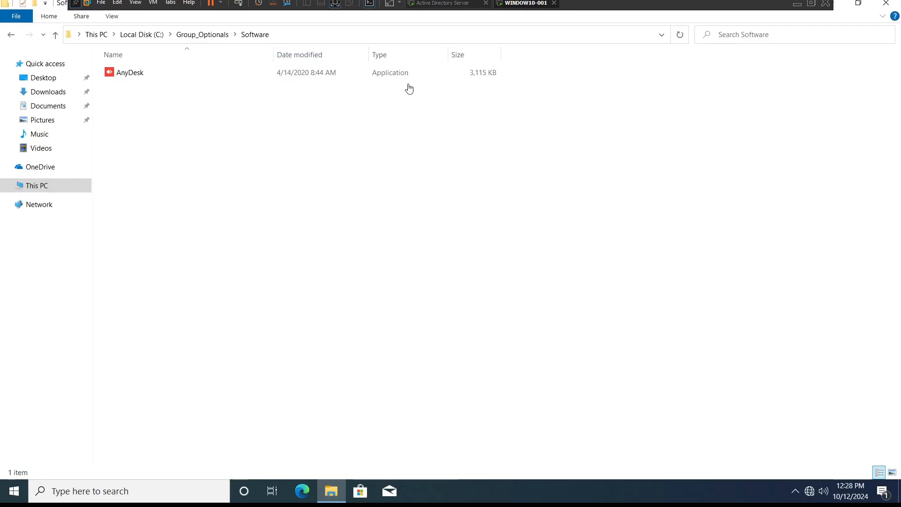
click(43, 188)
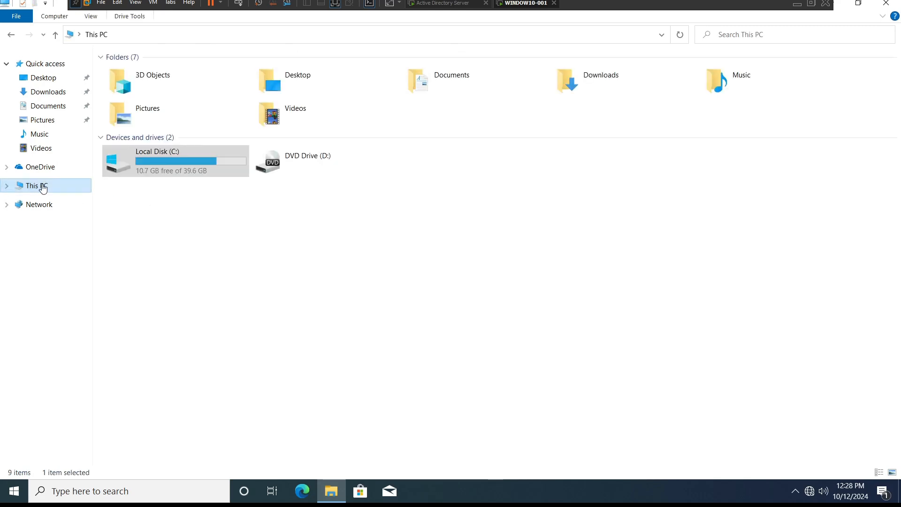
double_click(170, 164)
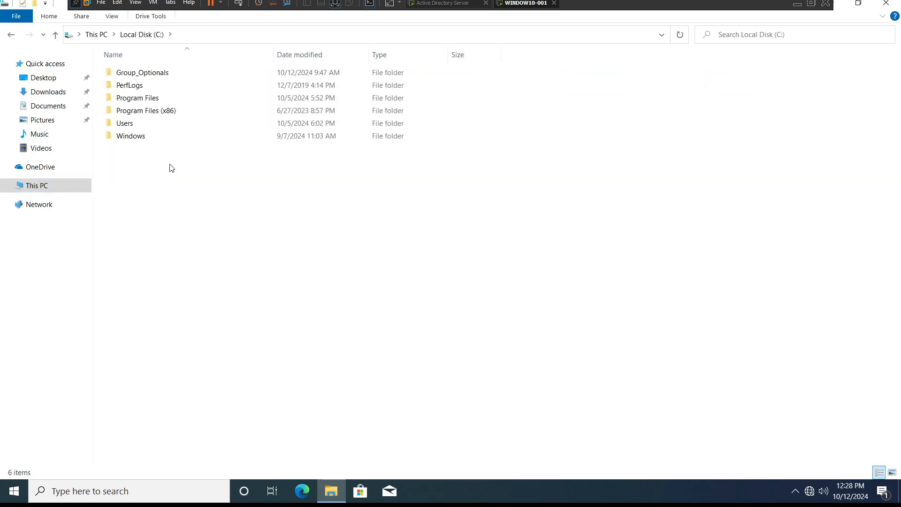
click(140, 75)
double_click(141, 75)
double_click(134, 75)
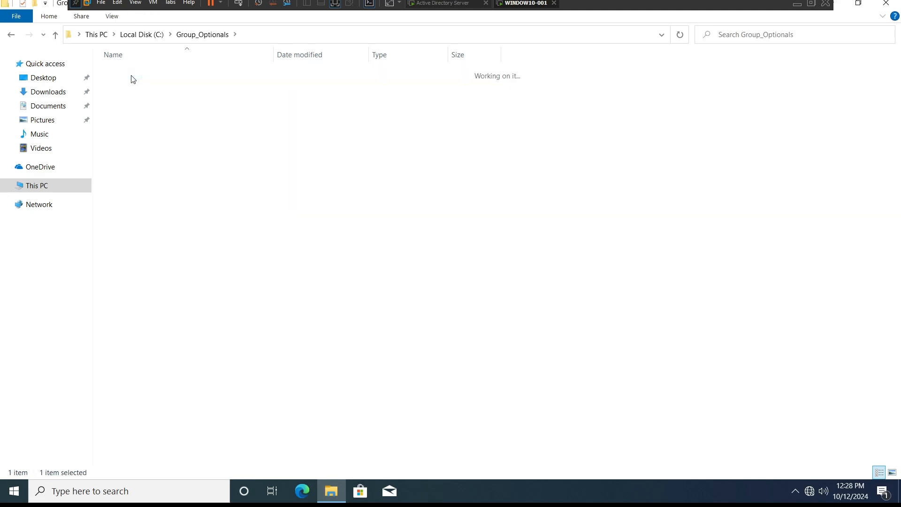
click(136, 76)
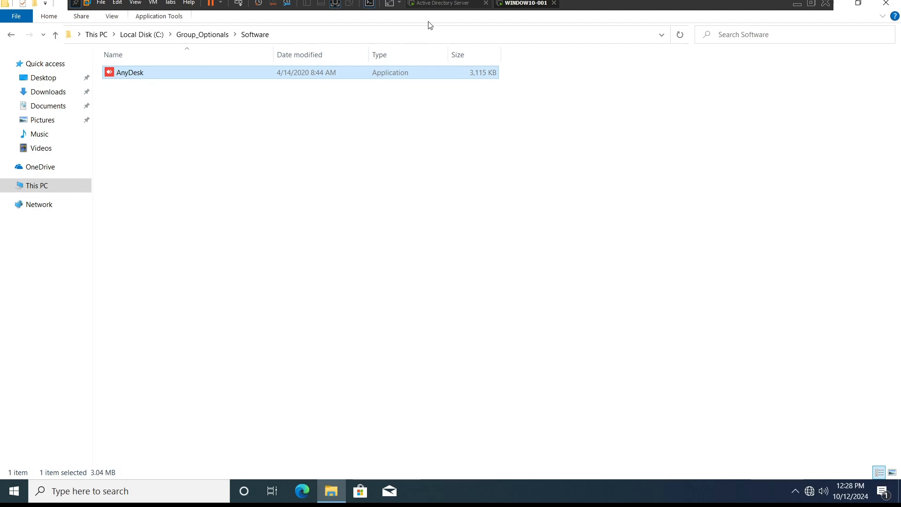
Step: On the server, copy the two install lines, cd C:\Group_Optionals and the AnyDesk.exe --install command, from the Notepad file
click(443, 4)
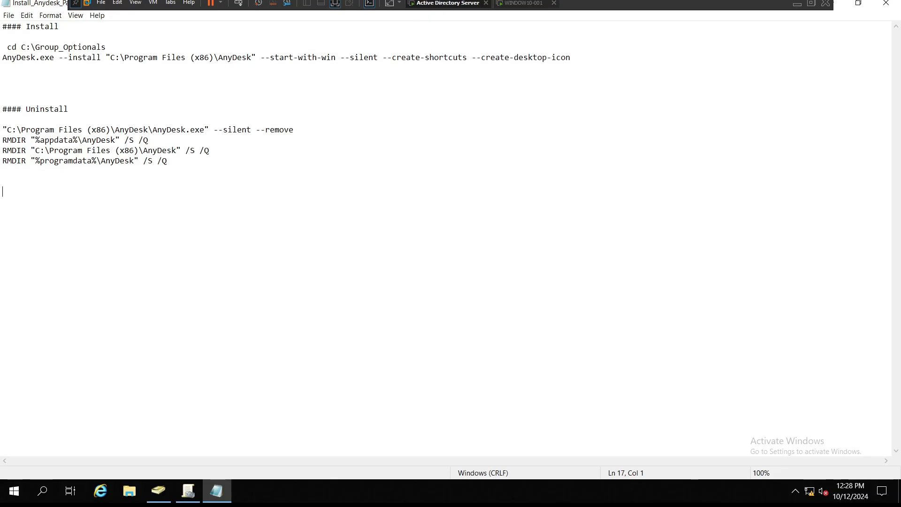
drag(598, 58, 1, 52)
click(92, 64)
drag(112, 48, 2, 49)
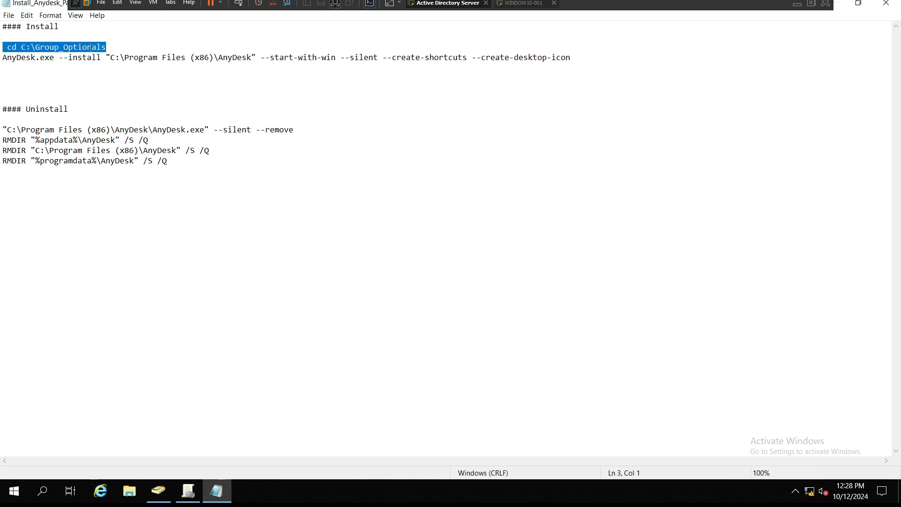
drag(4, 61, 385, 66)
click(570, 62)
triple_click(572, 63)
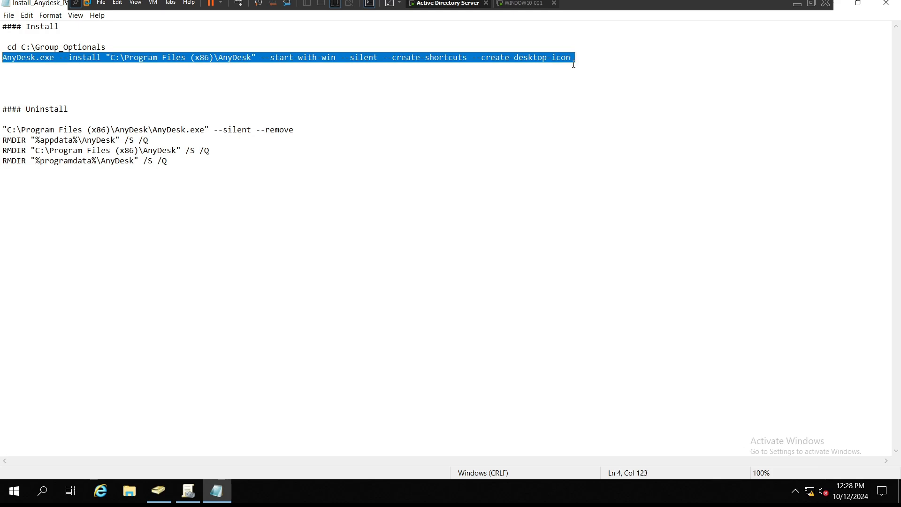
drag(582, 58, 1, 50)
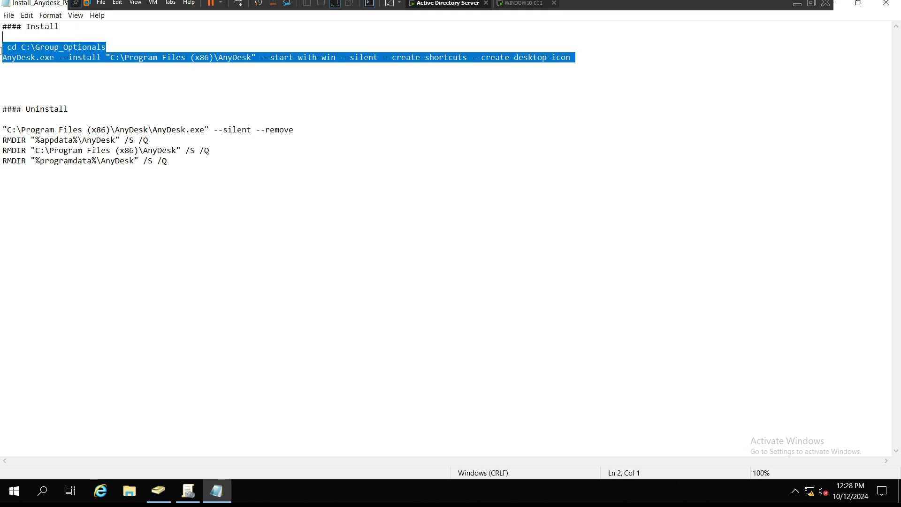
right_click(21, 49)
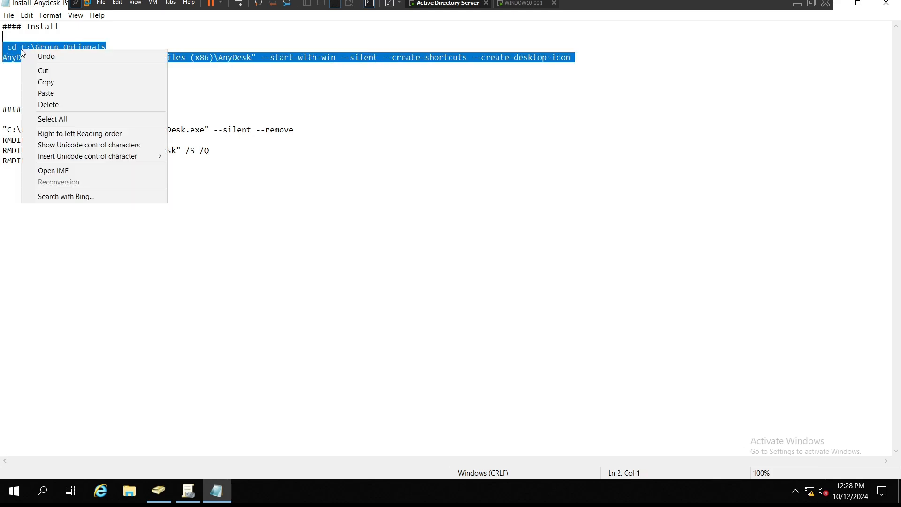
click(50, 82)
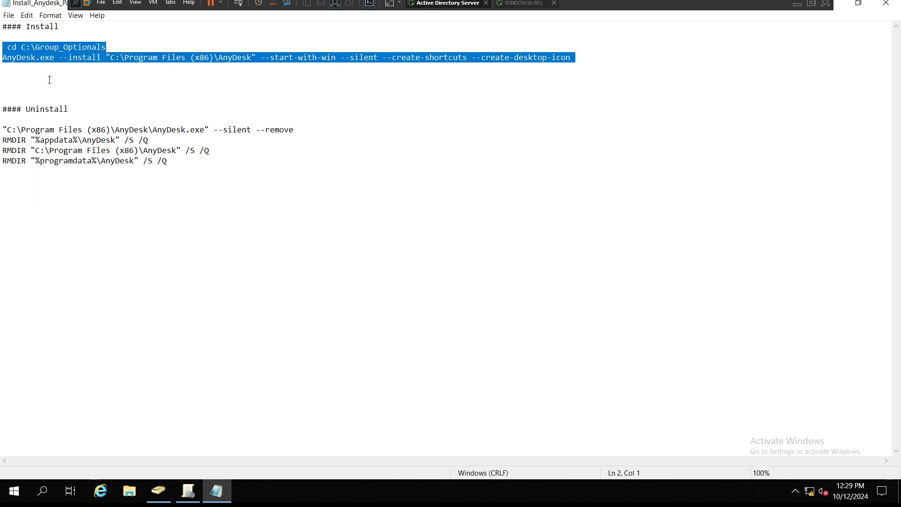
click(8, 16)
click(19, 101)
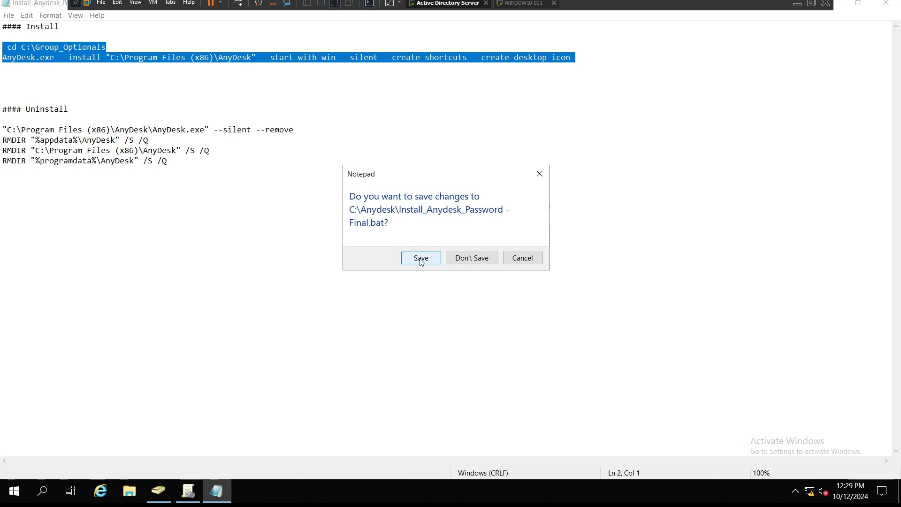
click(542, 174)
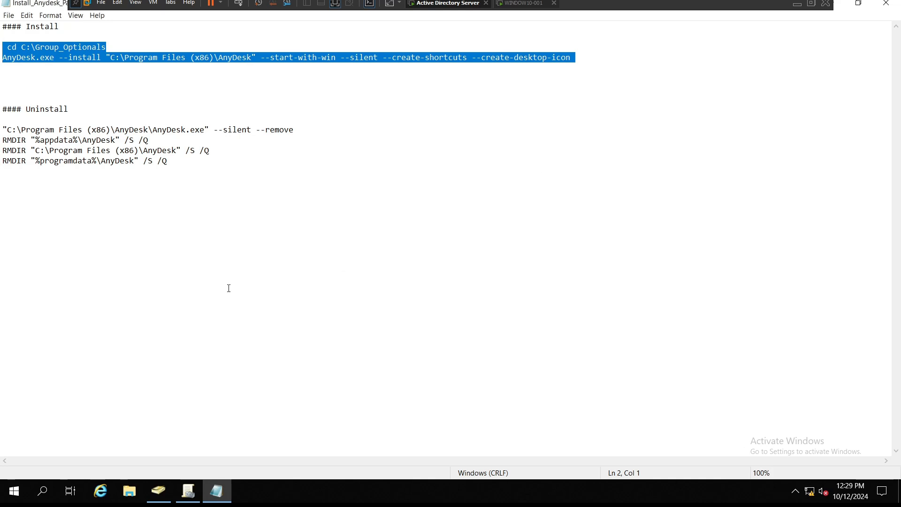
click(222, 496)
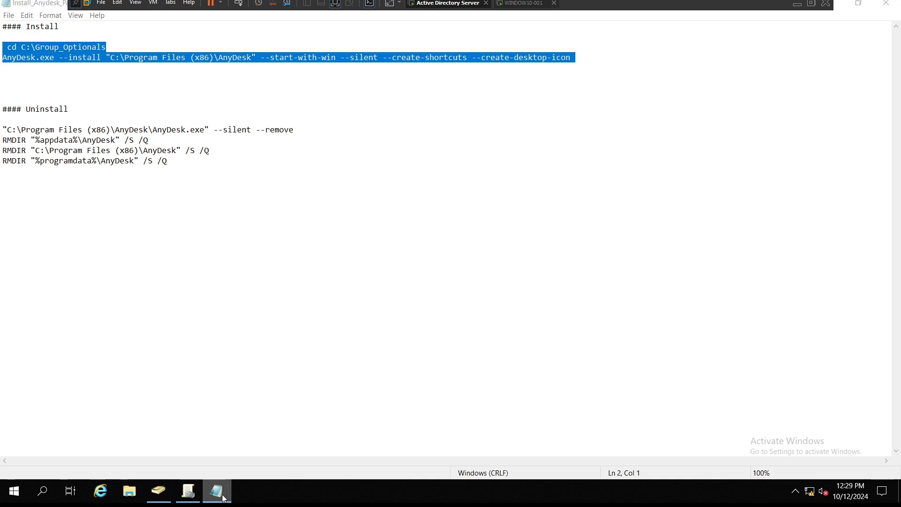
right_click(223, 497)
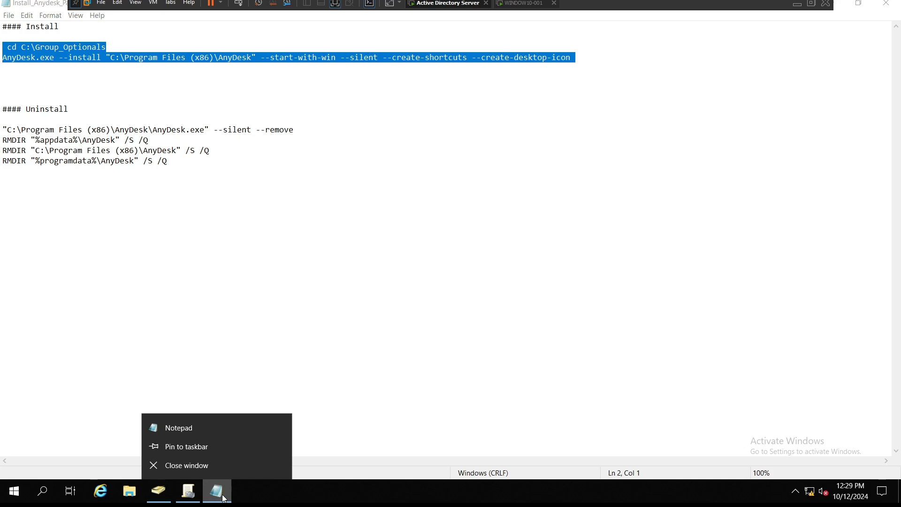
click(266, 292)
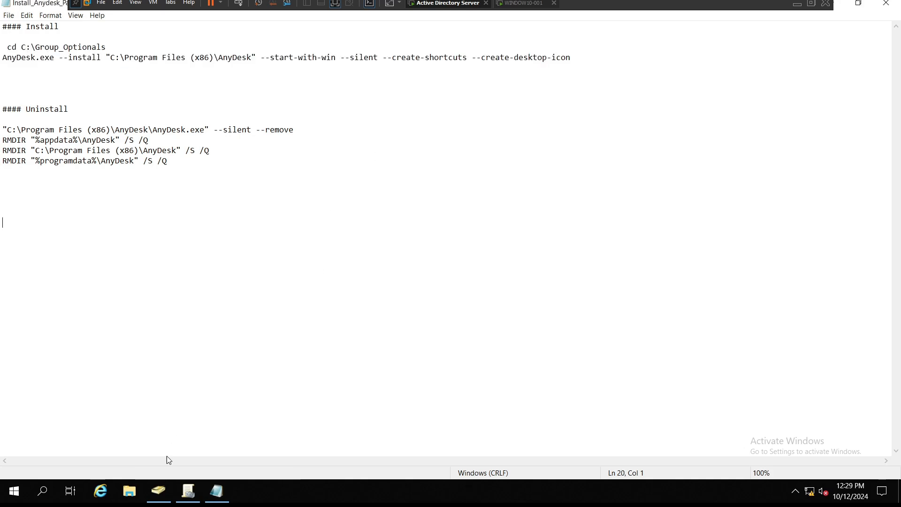
Step: Review the Workstation_Test OU in Active Directory Users and Computers and the Workstation OU in Group Policy Management
click(159, 492)
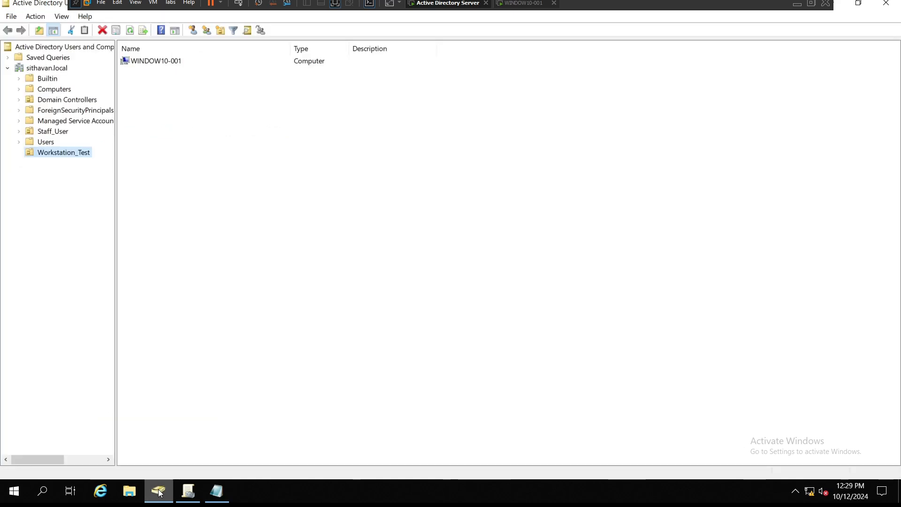
click(185, 492)
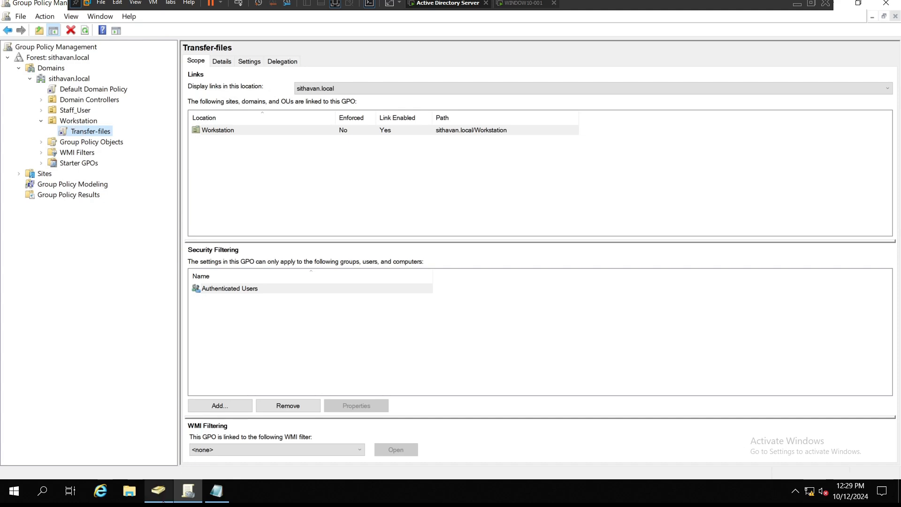
click(159, 491)
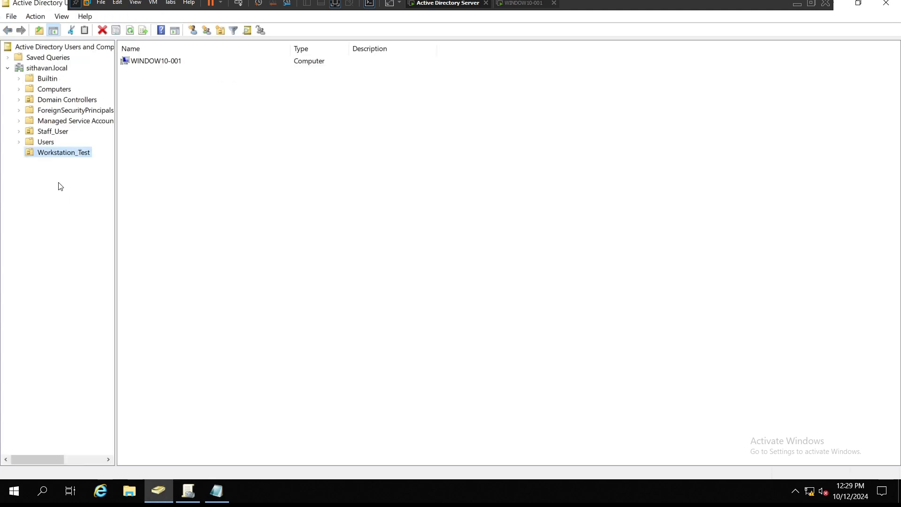
click(58, 157)
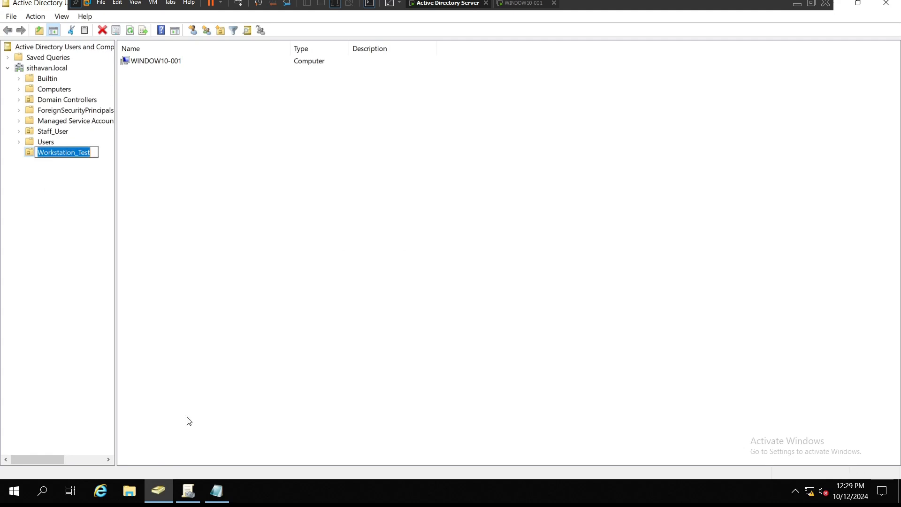
click(188, 491)
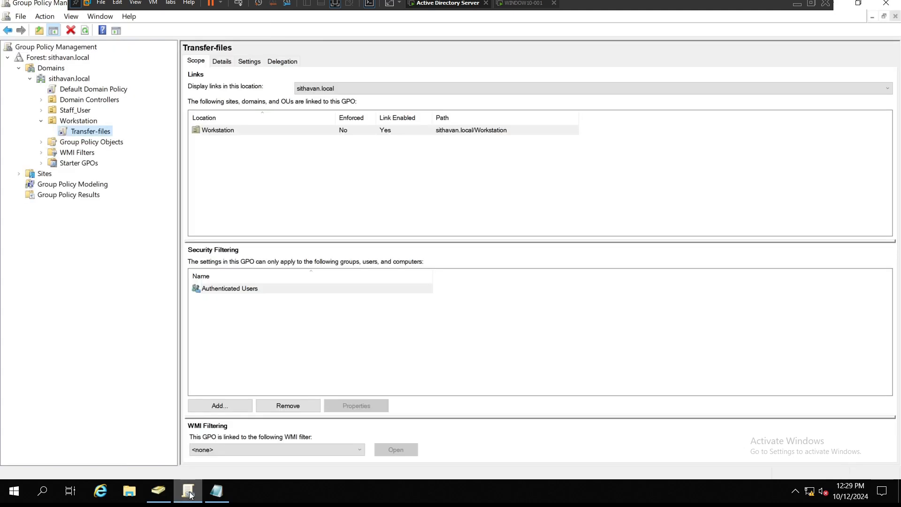
Step: Create a new GPO named Install-Anydesk and link it to the Workstation OU
click(74, 123)
right_click(74, 123)
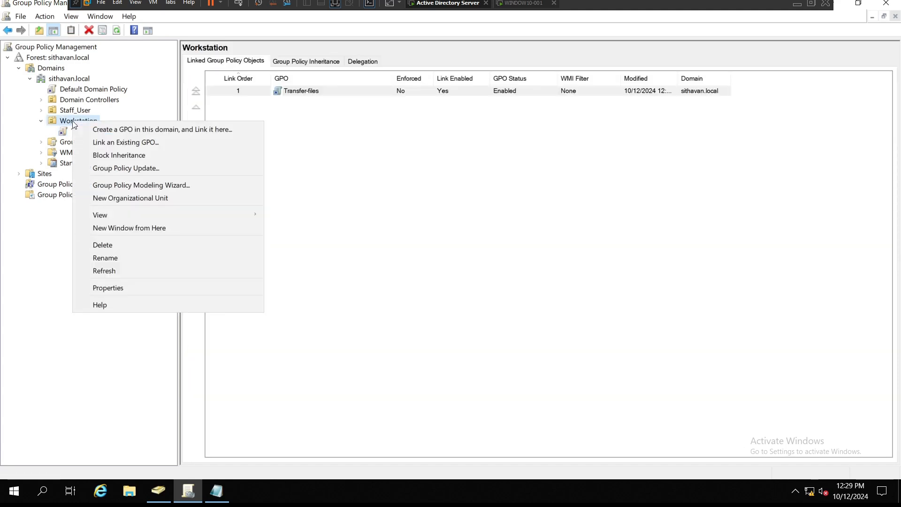
click(98, 128)
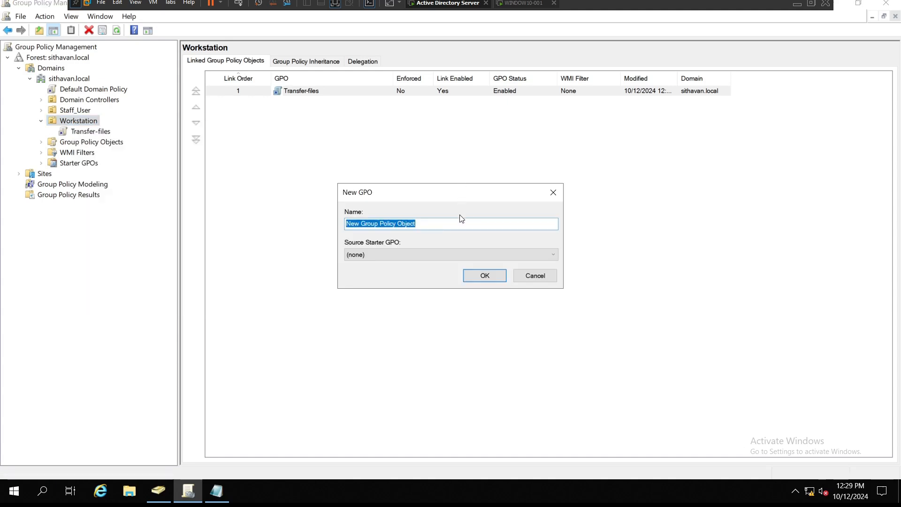
text(Install )
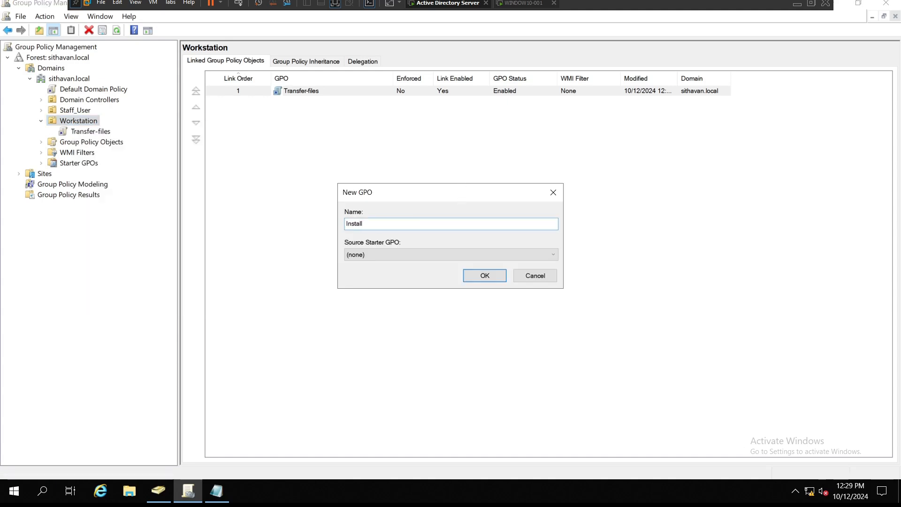
text(AnyD)
key(BackSpace)
key(BackSpace)
text(ydesk)
click(485, 276)
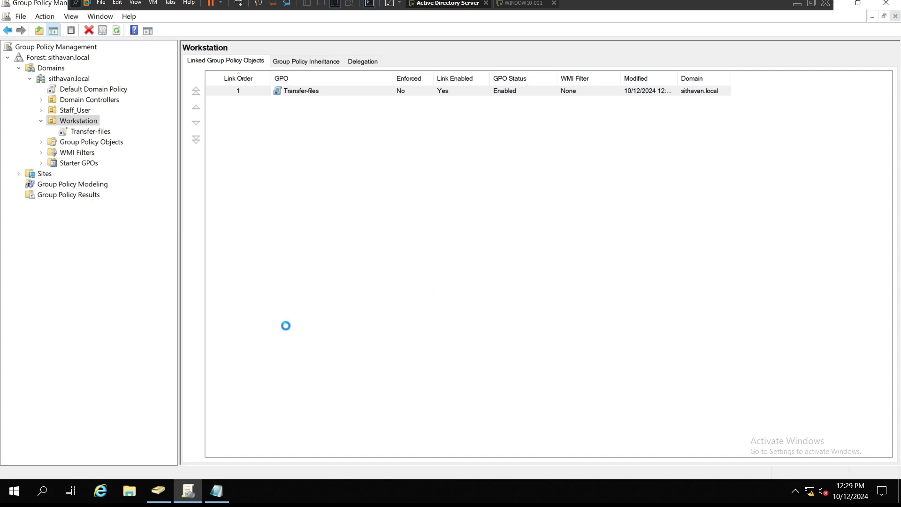
Step: Edit the Install-Anydesk GPO and open Computer Configuration > Policies > Windows Settings > Scripts (Startup/Shutdown), selecting Startup
click(89, 132)
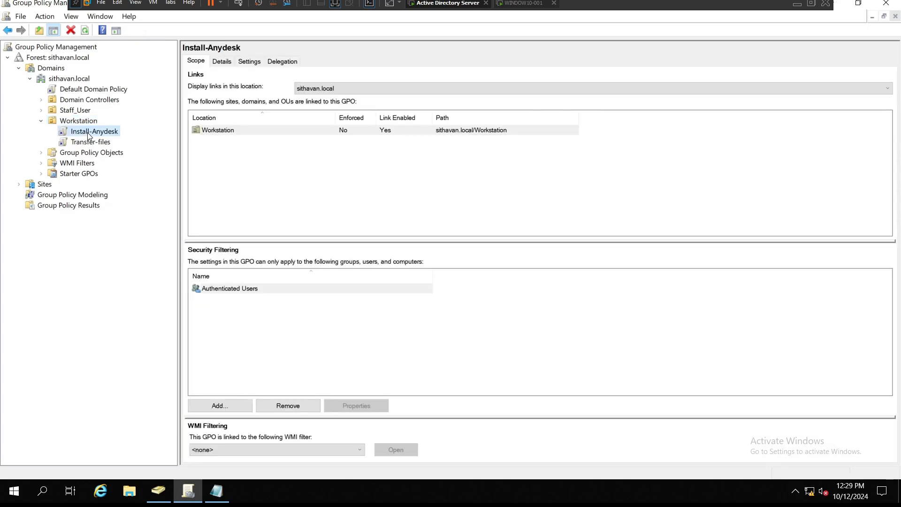
right_click(92, 133)
click(103, 139)
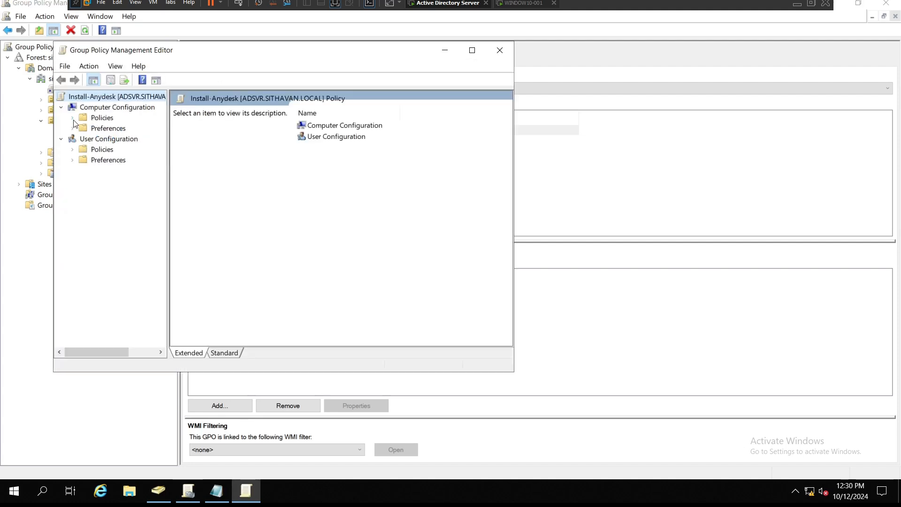
click(72, 118)
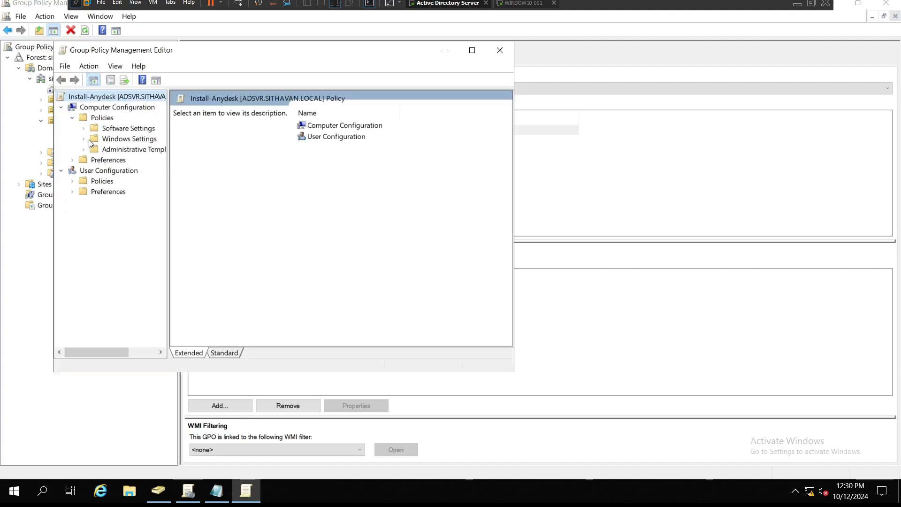
click(83, 138)
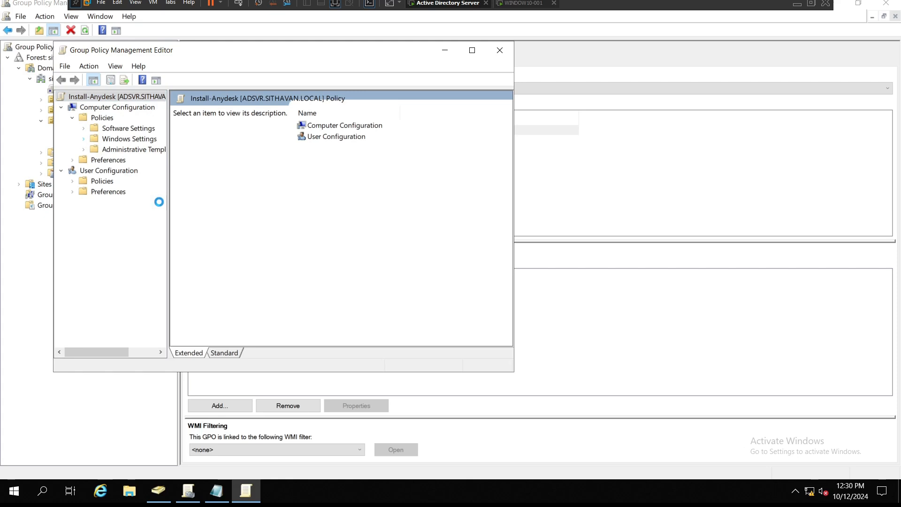
drag(168, 202, 283, 202)
click(124, 161)
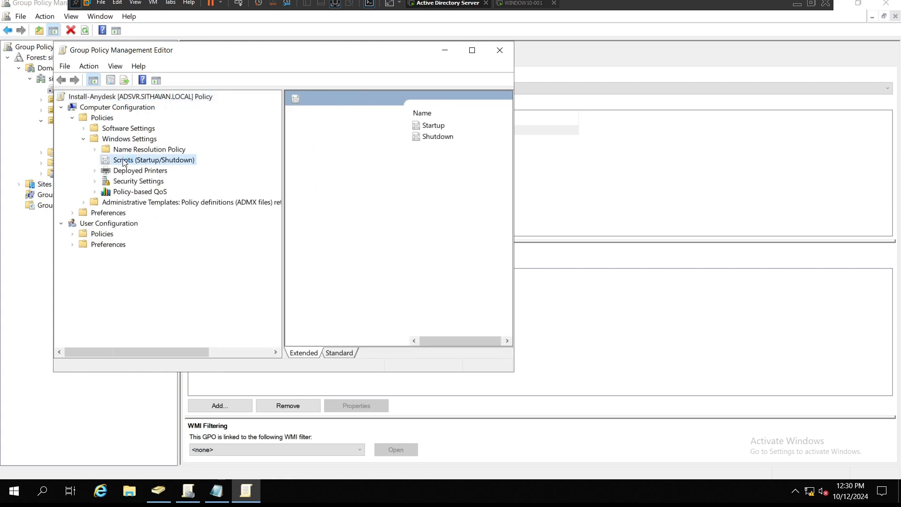
click(434, 126)
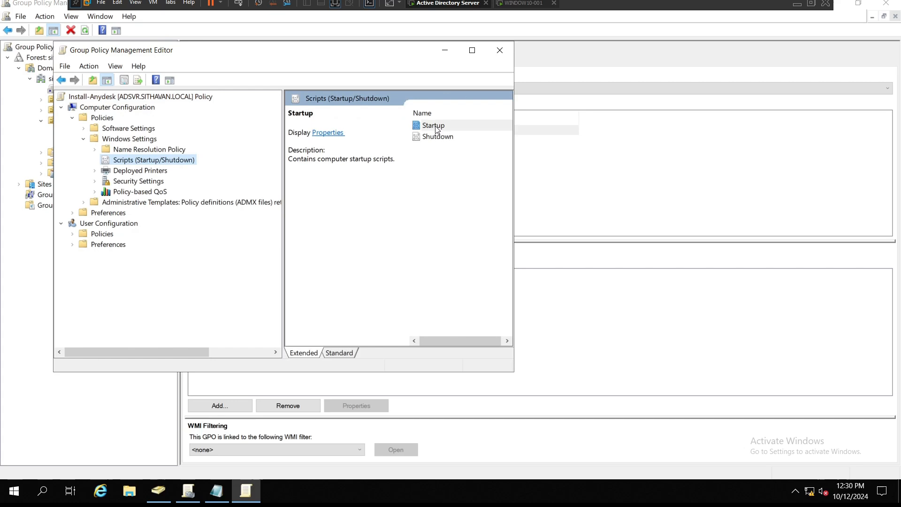
click(472, 51)
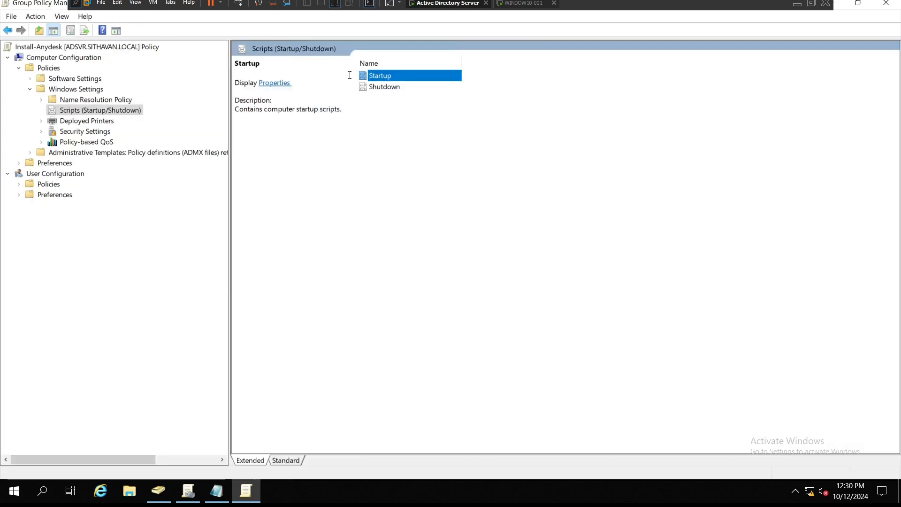
Step: Open the Startup script properties and start adding a script by browsing for a file
double_click(378, 77)
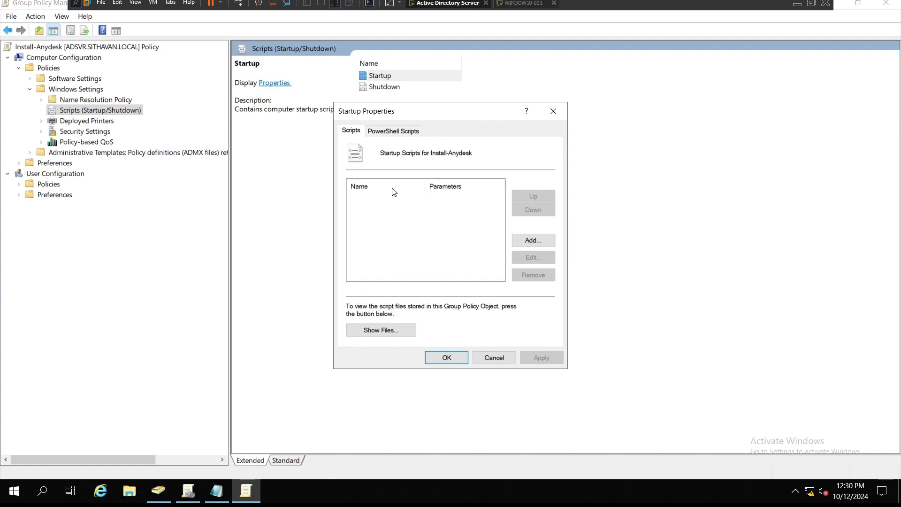
click(528, 241)
click(554, 199)
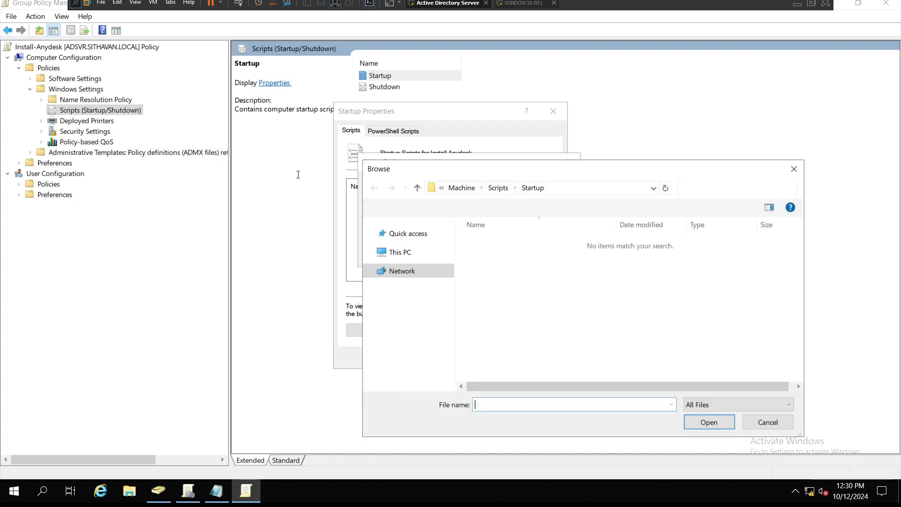
Step: In the Startup scripts folder, create a new text document named installanydesk
drag(521, 176, 265, 117)
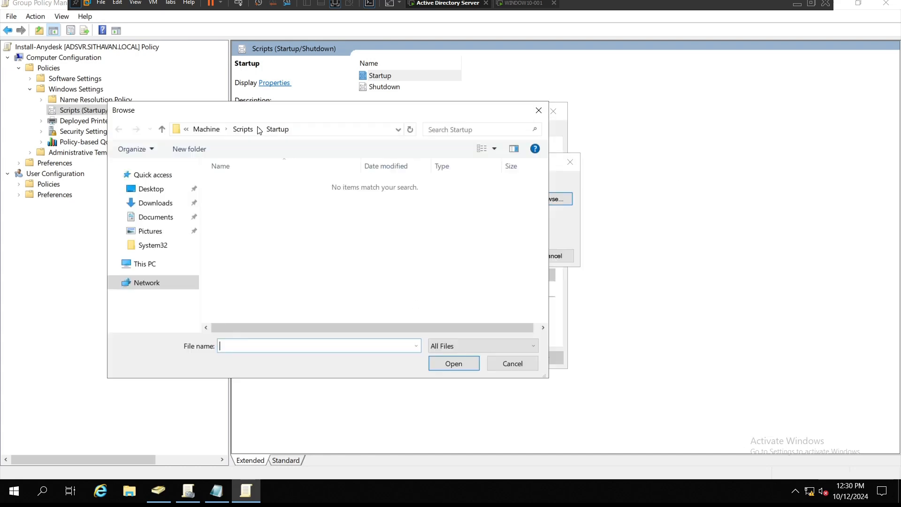
right_click(244, 205)
mouse_move(289, 315)
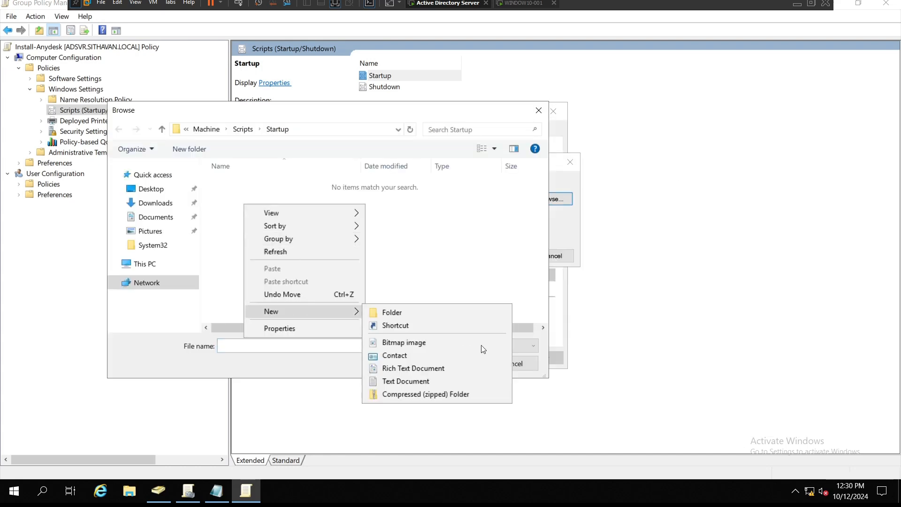
click(438, 384)
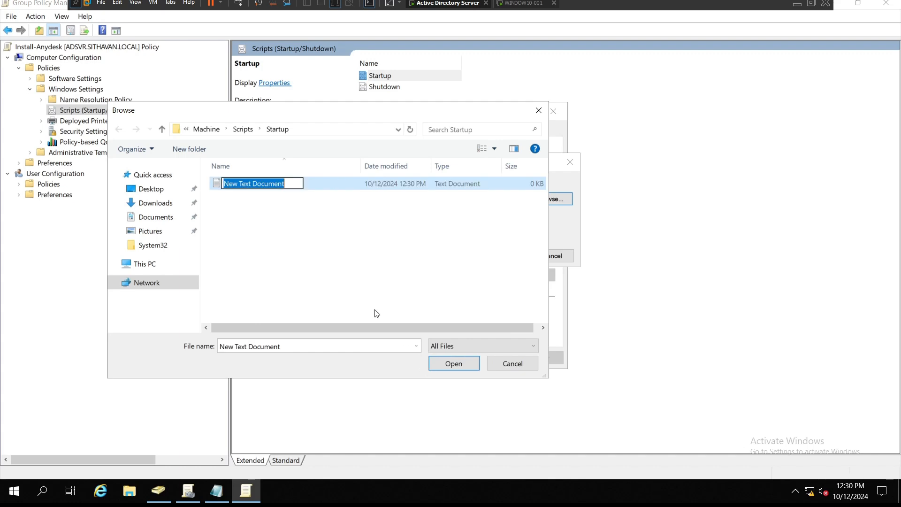
text(ins)
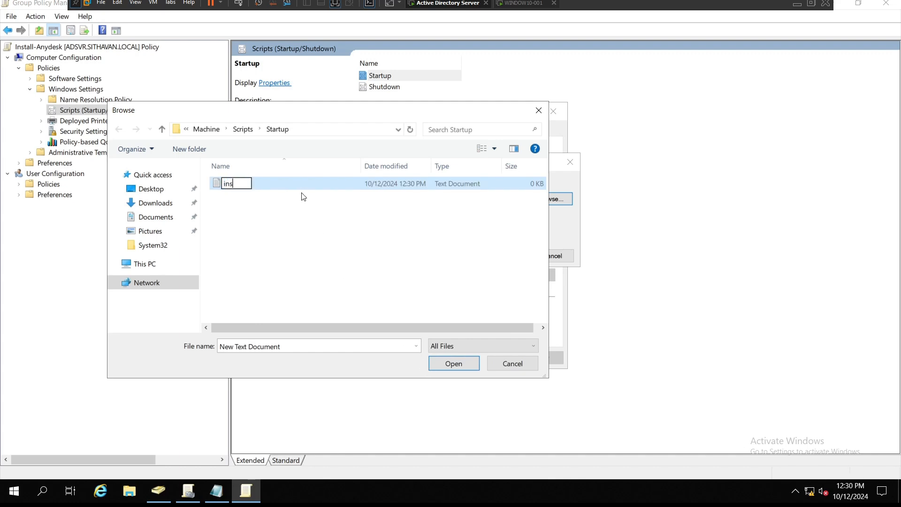
text(tallanydesk)
click(303, 197)
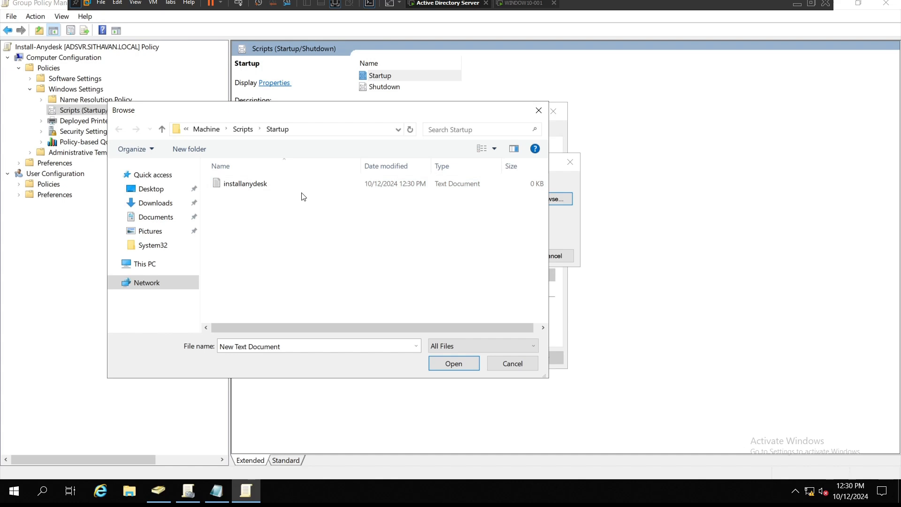
Step: Open installanydesk in Notepad and paste the AnyDesk silent install commands starting with cd C:\Group_Optionals
double_click(244, 184)
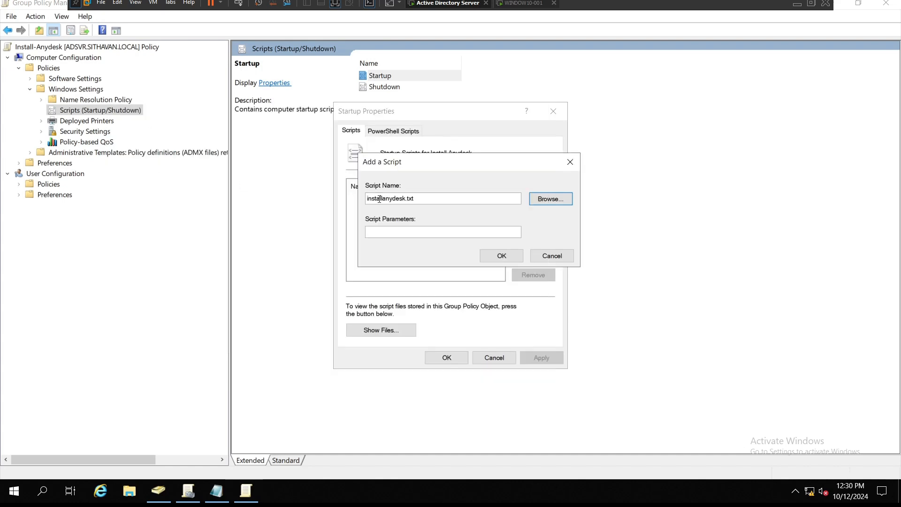
click(562, 198)
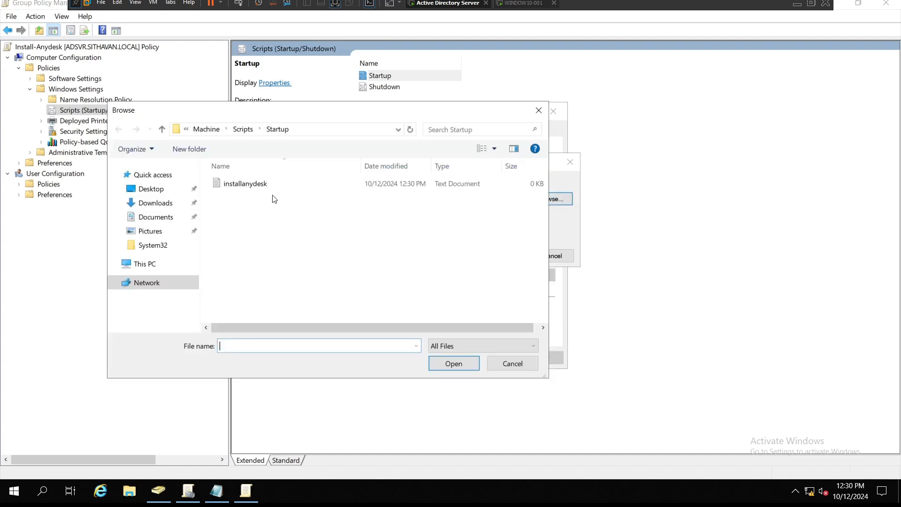
click(254, 184)
right_click(251, 183)
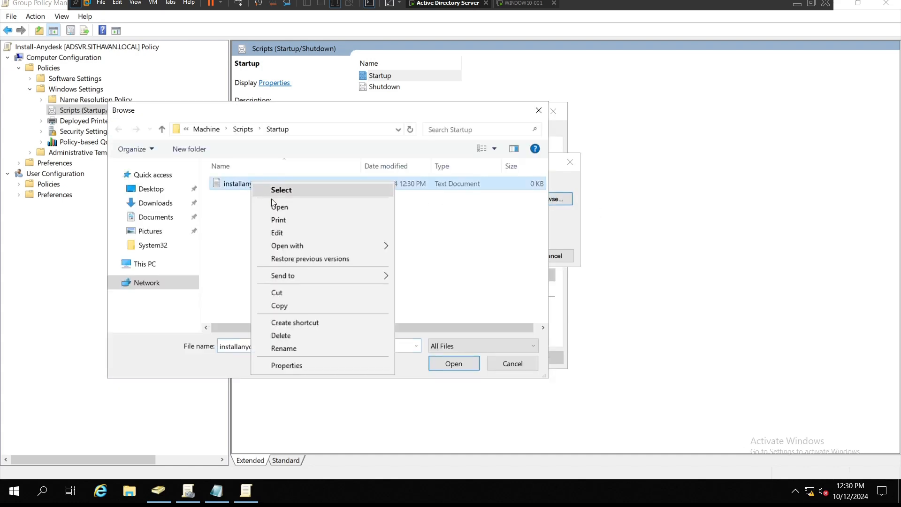
click(280, 233)
text(cd C:\Group_Optionals AnyDesk.exe --install "C:\Program Files (x86)\AnyDesk" --start-with-win --silent --create-shortcuts --create-desktop-icon)
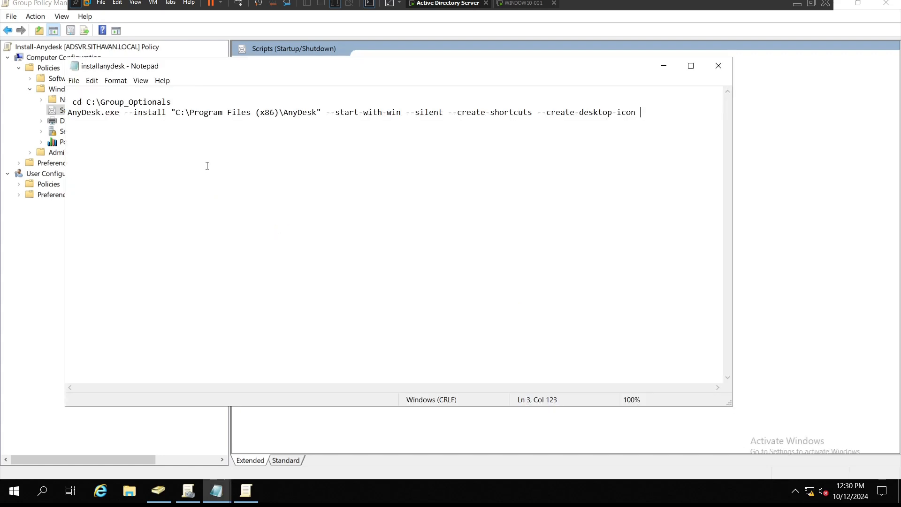
Step: Remove the empty first line of the script so the cd command starts at the top
click(92, 92)
key(Delete)
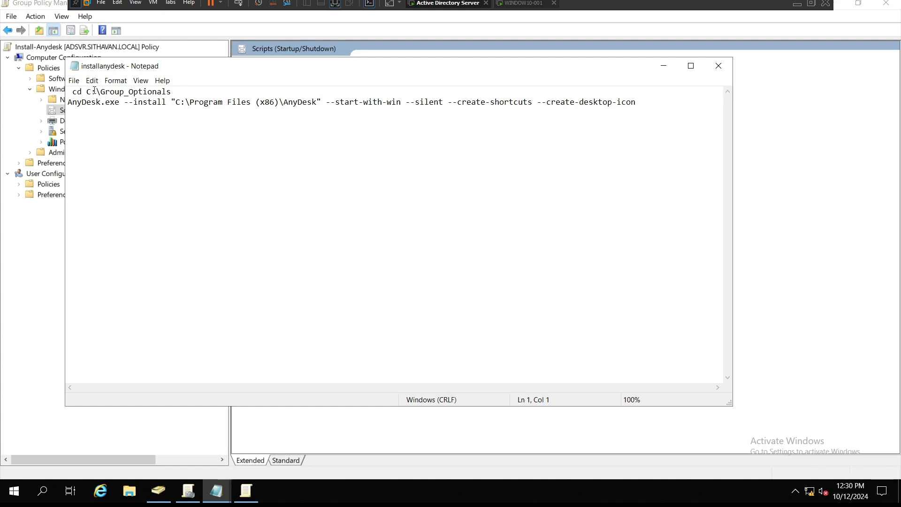
key(BackSpace)
drag(167, 92, 62, 90)
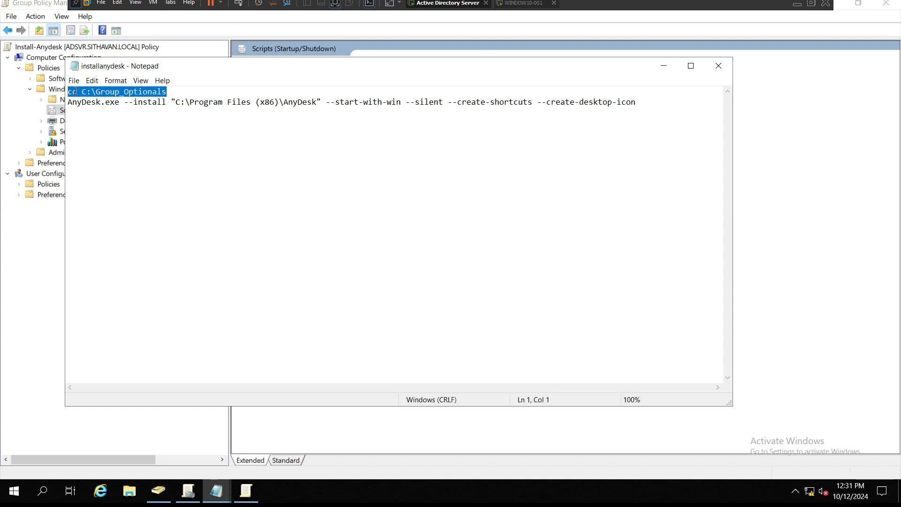
Step: On the Windows 10 workstation, copy the installer folder path C:\Group_Optionals\Software from File Explorer
click(519, 3)
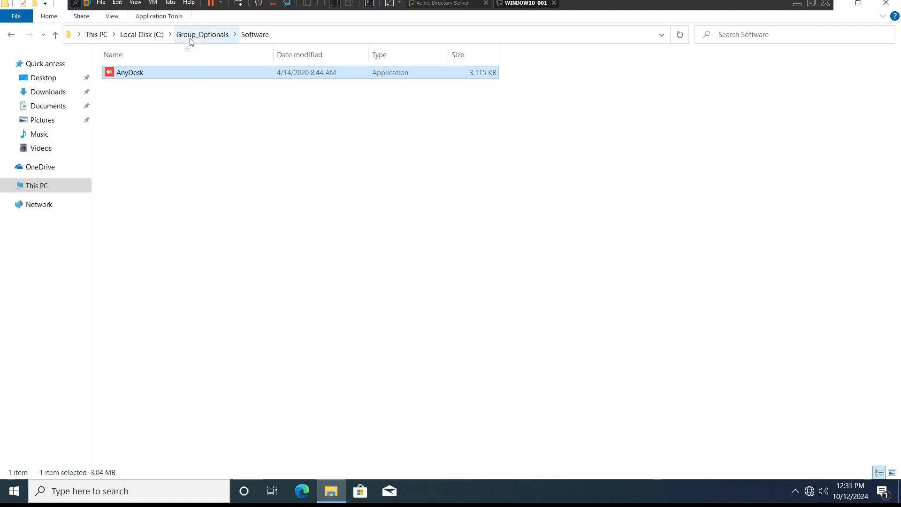
click(294, 38)
right_click(110, 34)
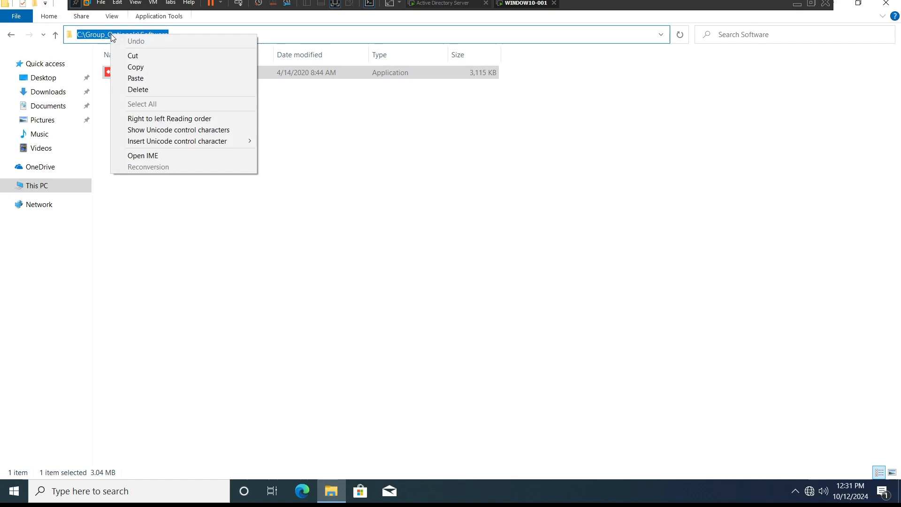
click(136, 67)
Step: Replace the cd command's path with C:\Group_Optionals\Software, then save and close Notepad
click(448, 4)
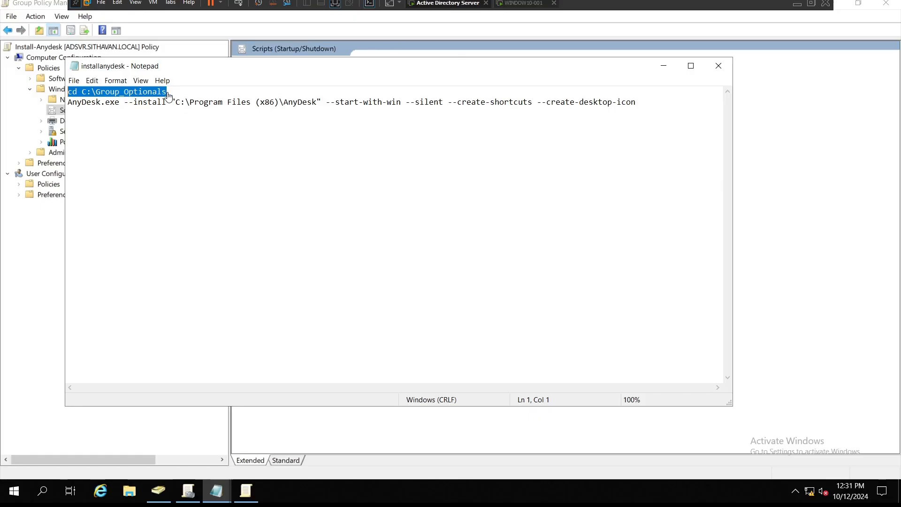
drag(174, 91, 82, 91)
key(ctrl+v)
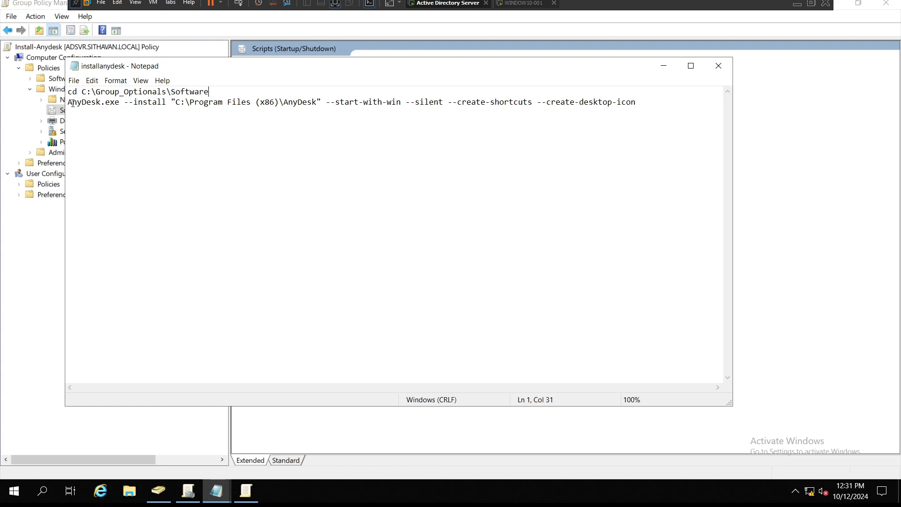
click(139, 154)
click(719, 66)
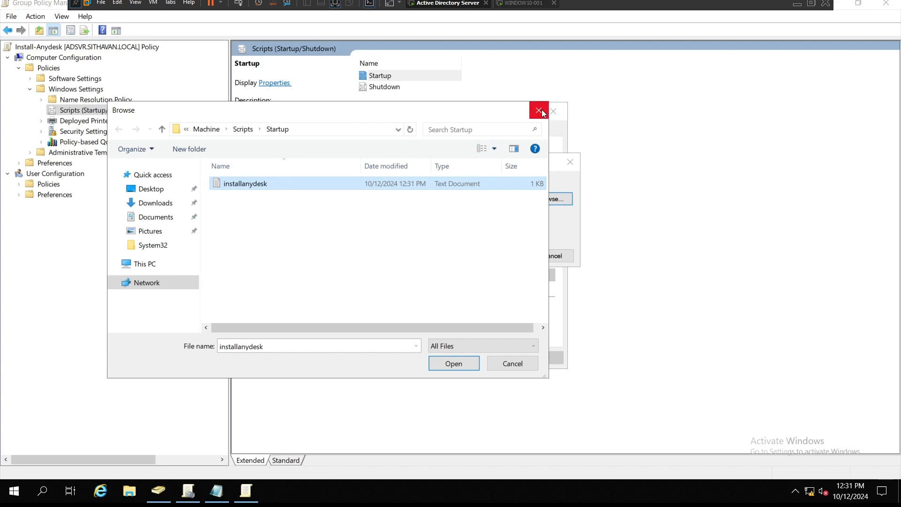
Step: Close the Browse and Add a Script dialogs without adding the script
click(272, 187)
click(272, 184)
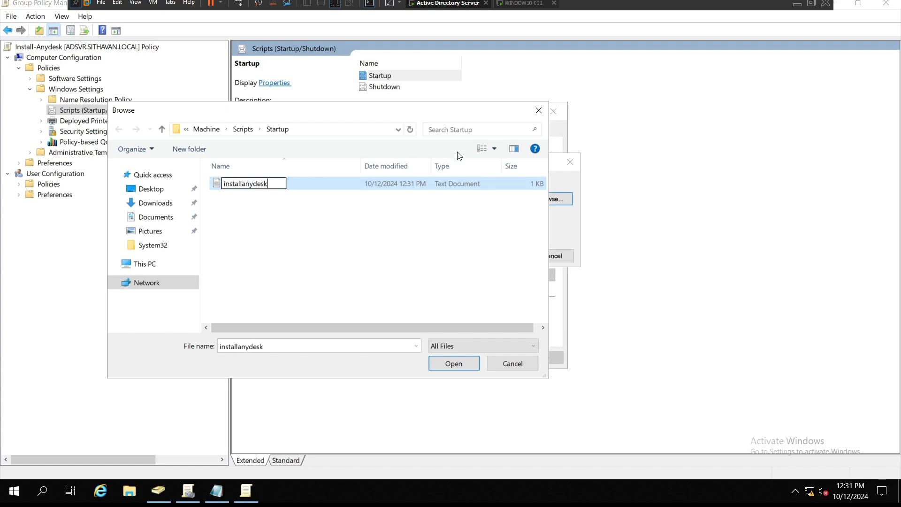
click(544, 114)
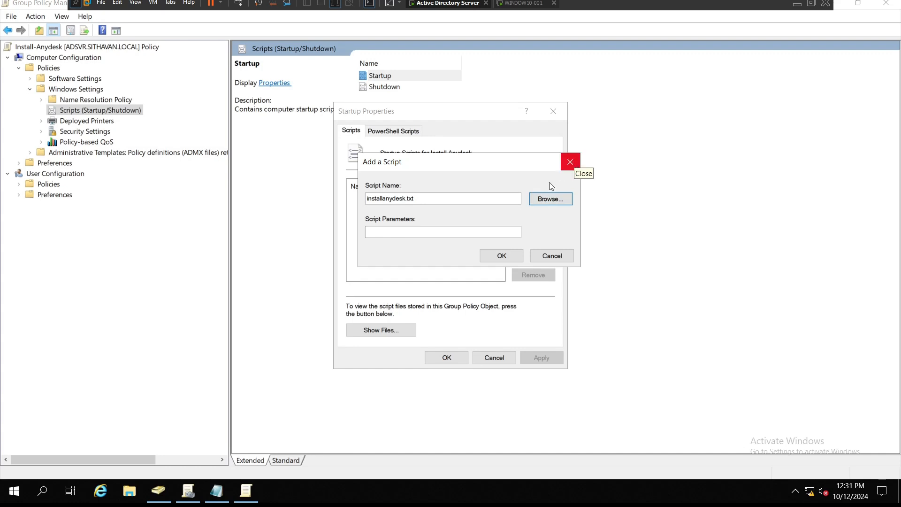
click(387, 331)
click(570, 162)
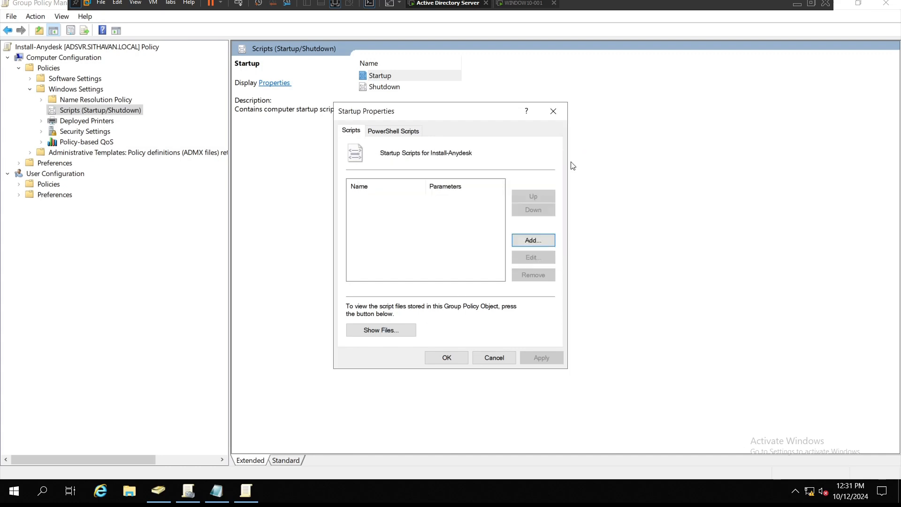
Step: Show the GPO's Startup script files in File Explorer and open its view options
click(384, 331)
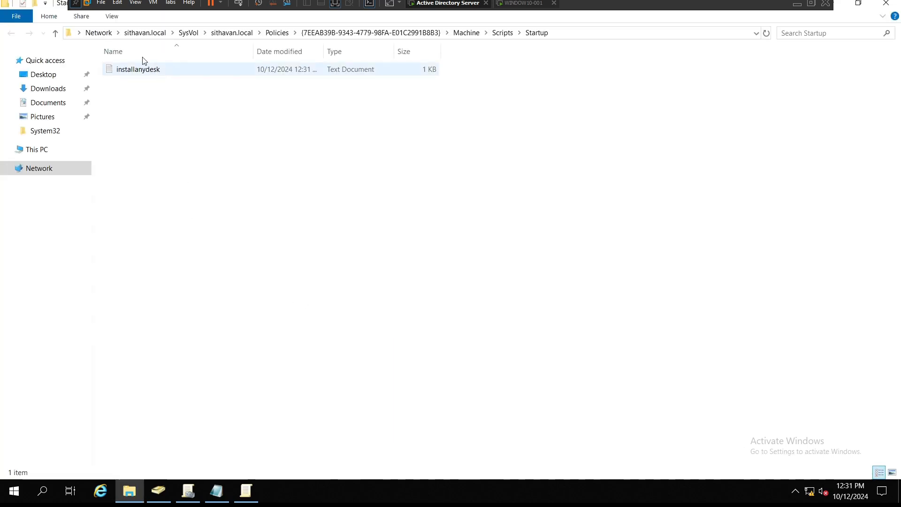
click(113, 19)
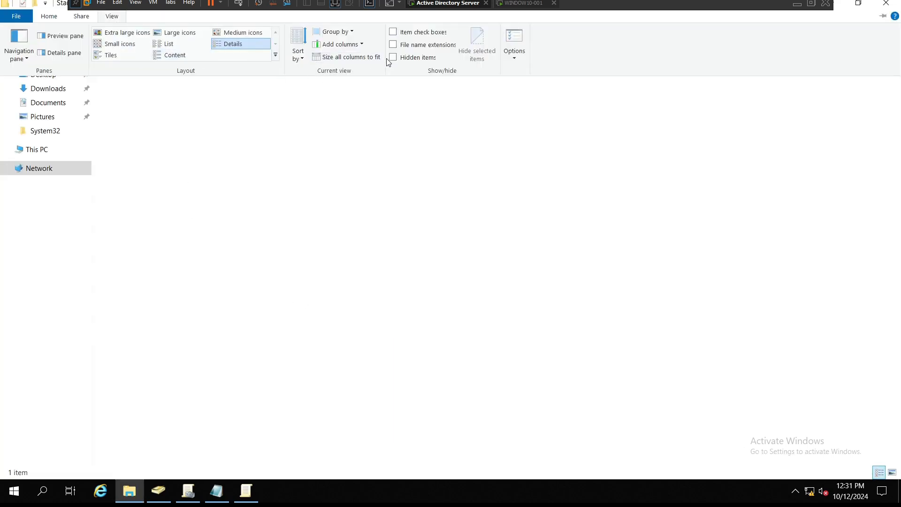
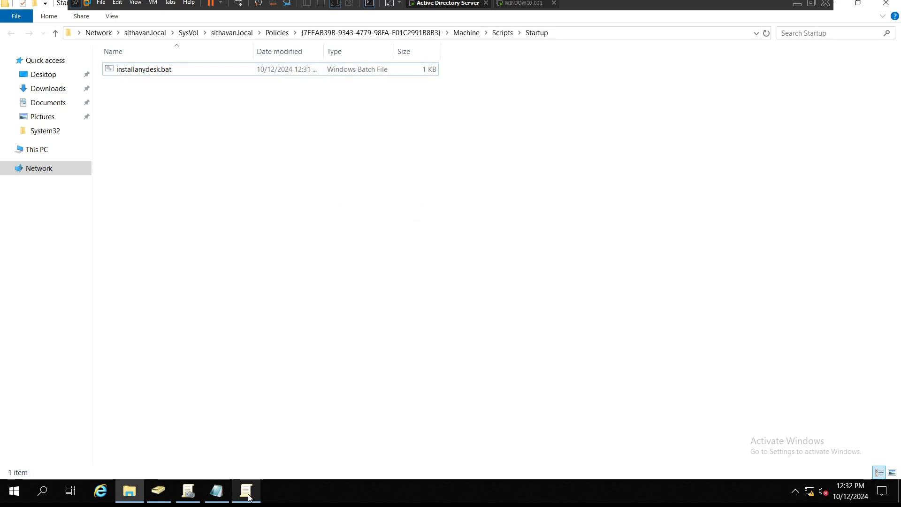
Step: Switch to the Group Policy editor and open the computer Startup scripts properties
click(248, 493)
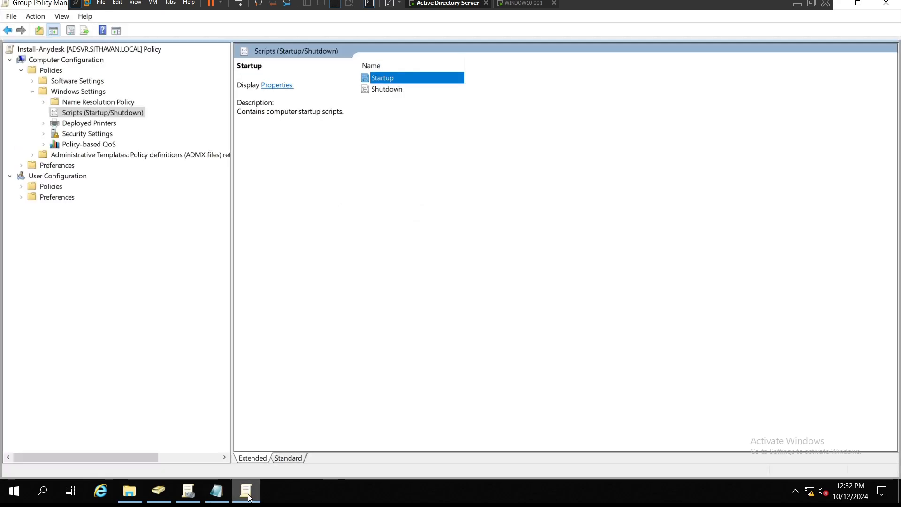
right_click(388, 81)
click(402, 85)
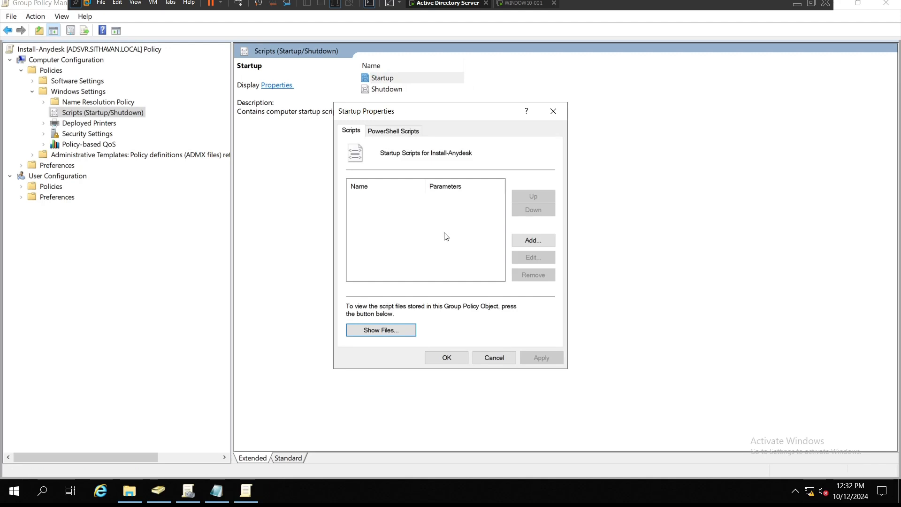
Step: Start adding a startup script, then cancel it and close the Startup Properties without adding anything
click(532, 241)
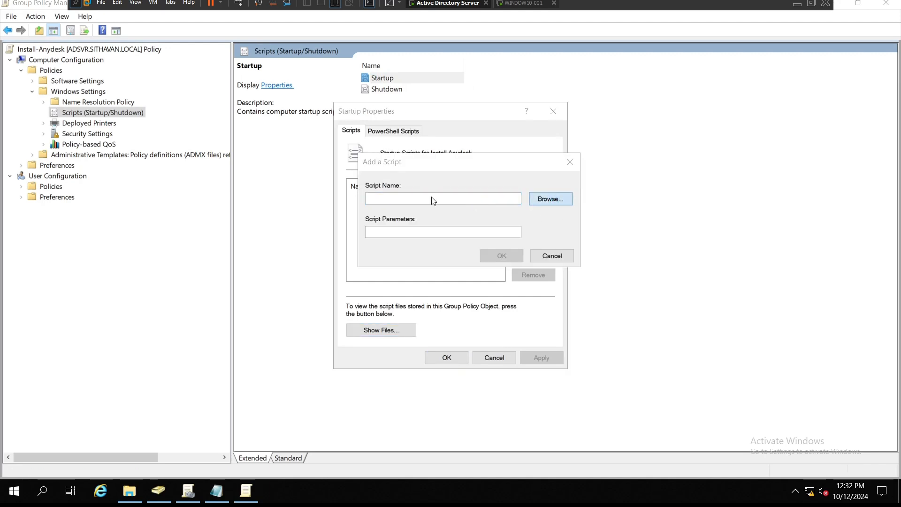
double_click(253, 184)
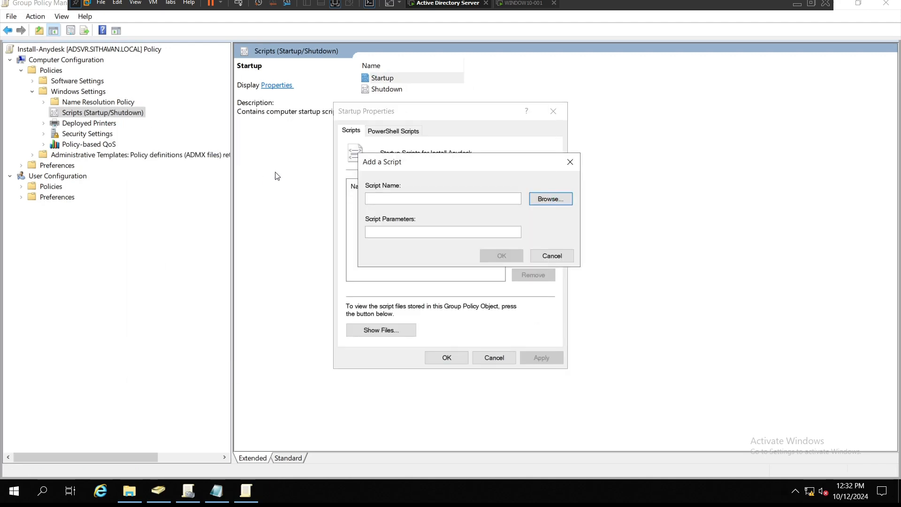
click(513, 257)
click(542, 358)
click(447, 358)
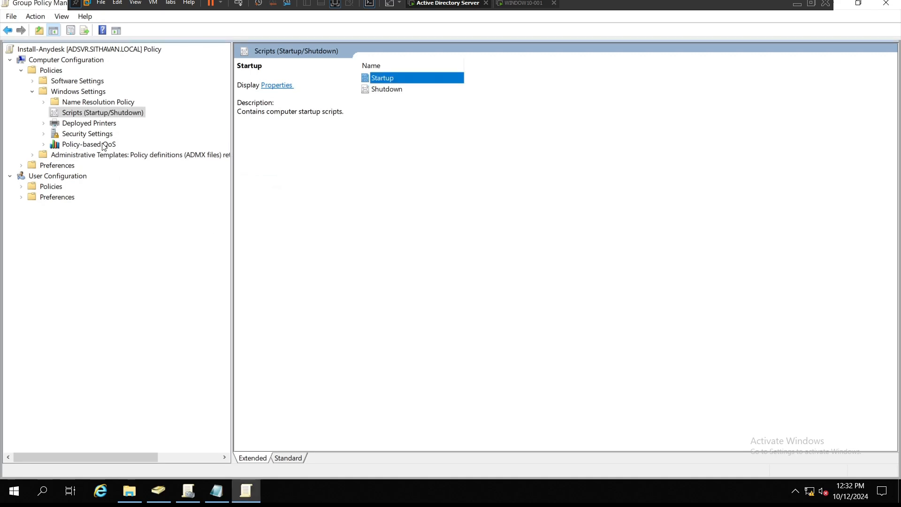
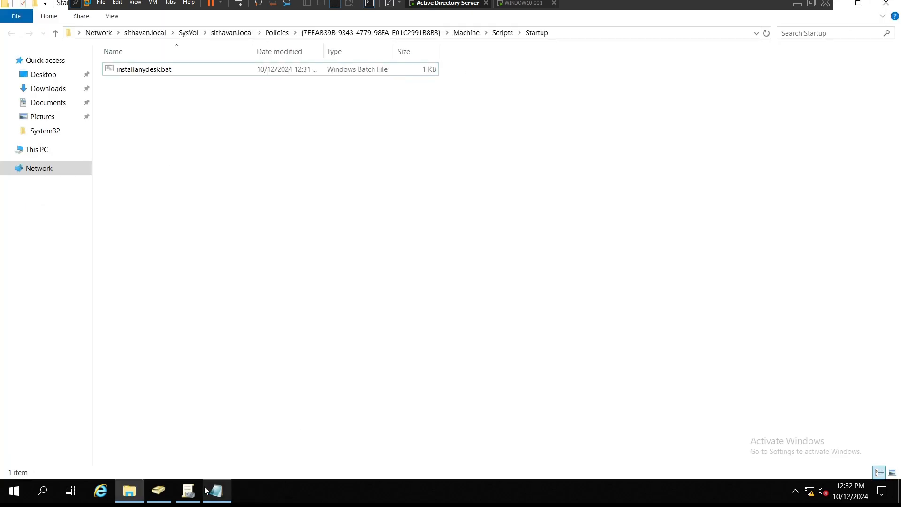
Step: Switch to Group Policy Management and view the GPOs linked to the Workstation OU
click(190, 491)
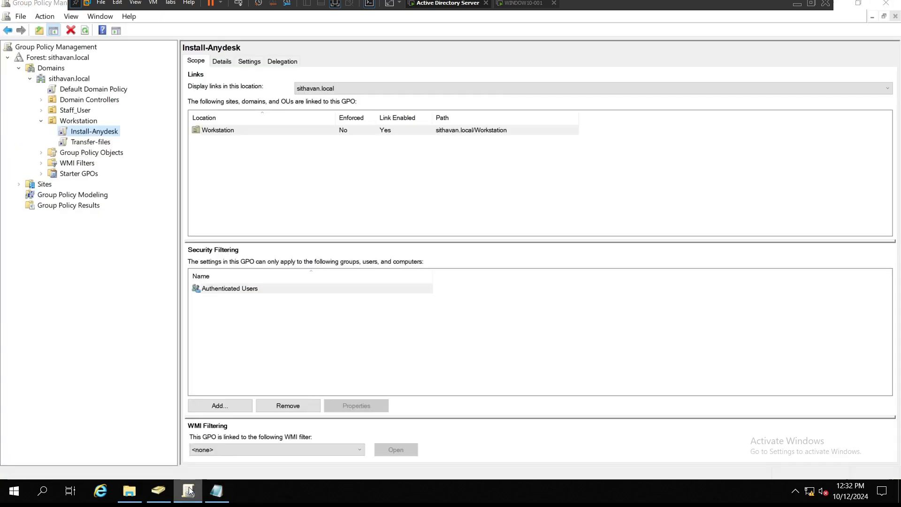
click(74, 123)
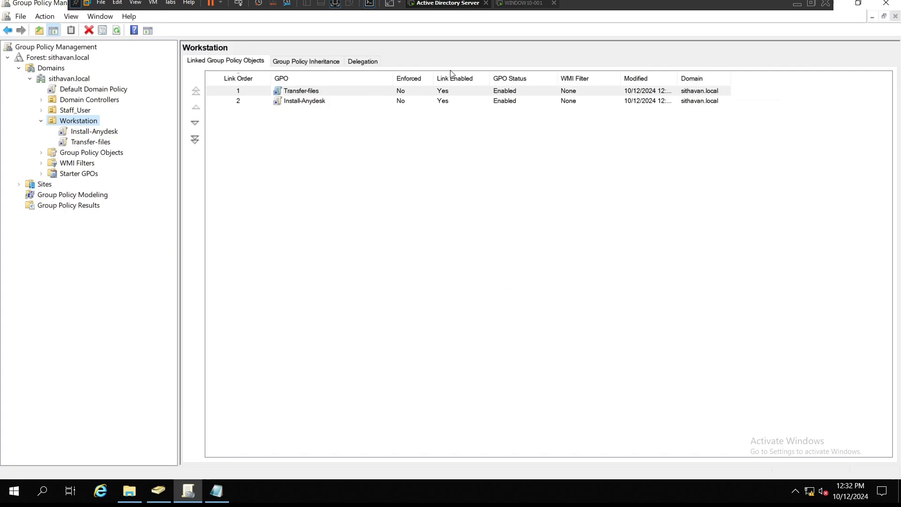
Step: Switch to the Windows 10 workstation and close the open Software folder window
click(523, 4)
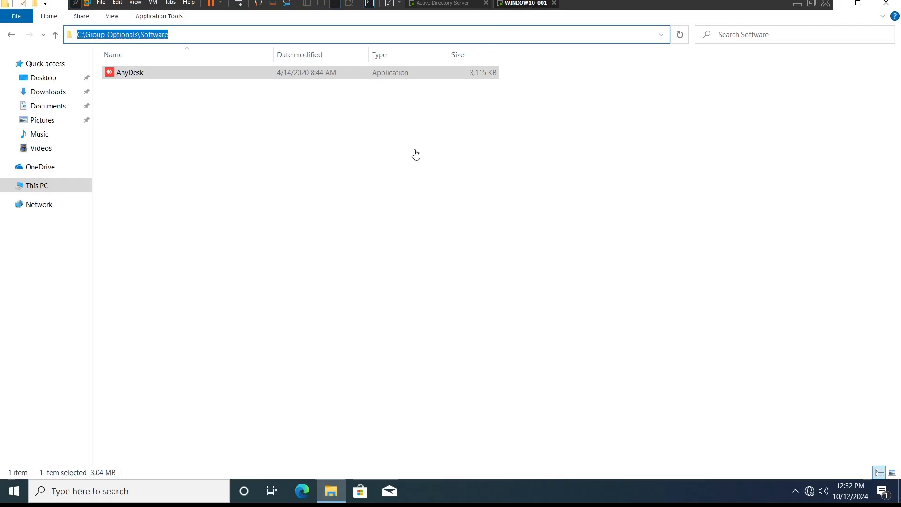
click(886, 3)
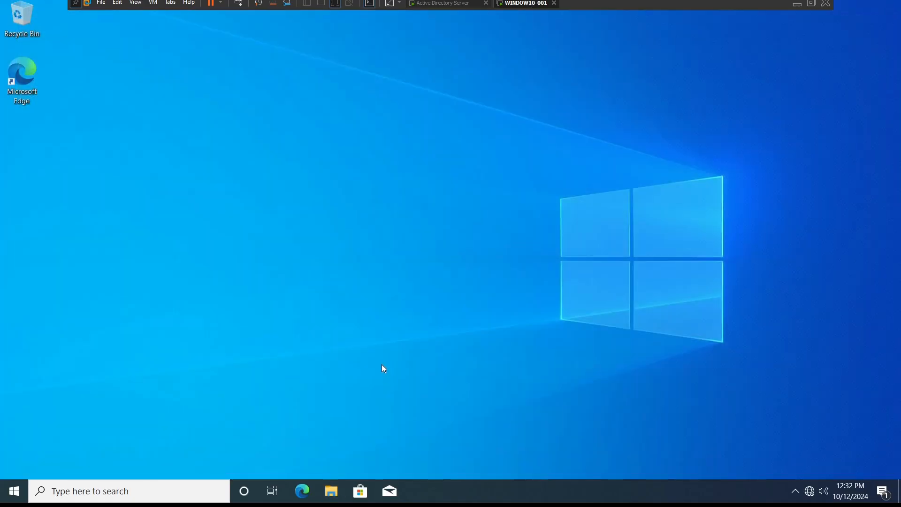
Step: Open Control Panel and the list of installed programs on the workstation
key(super)
text(c)
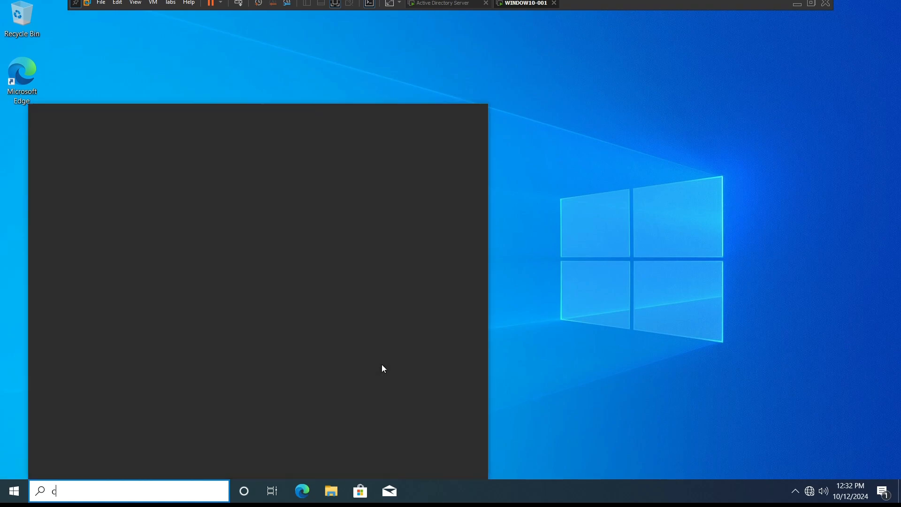
text(ontrol)
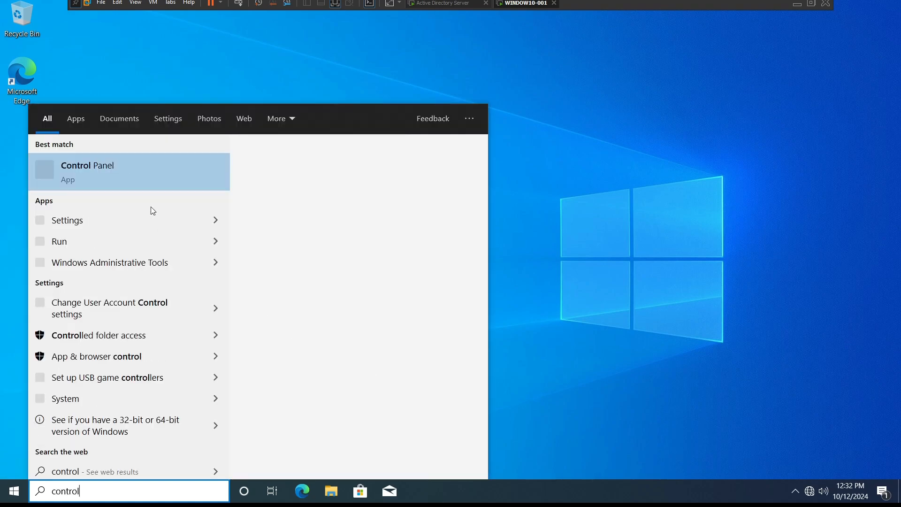
click(115, 176)
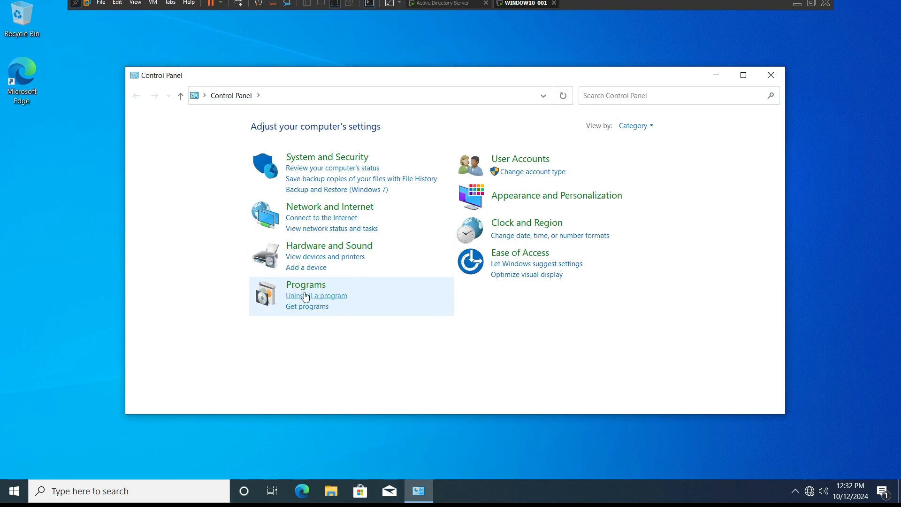
click(296, 296)
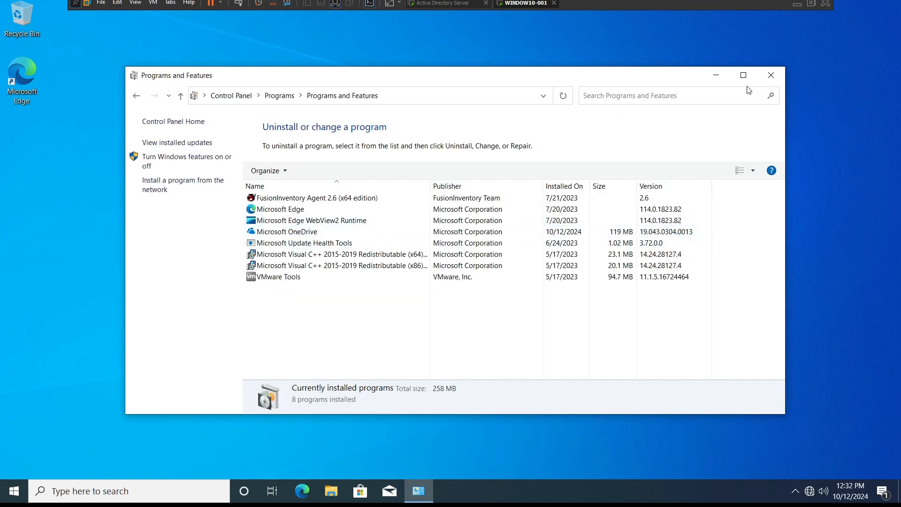
click(521, 55)
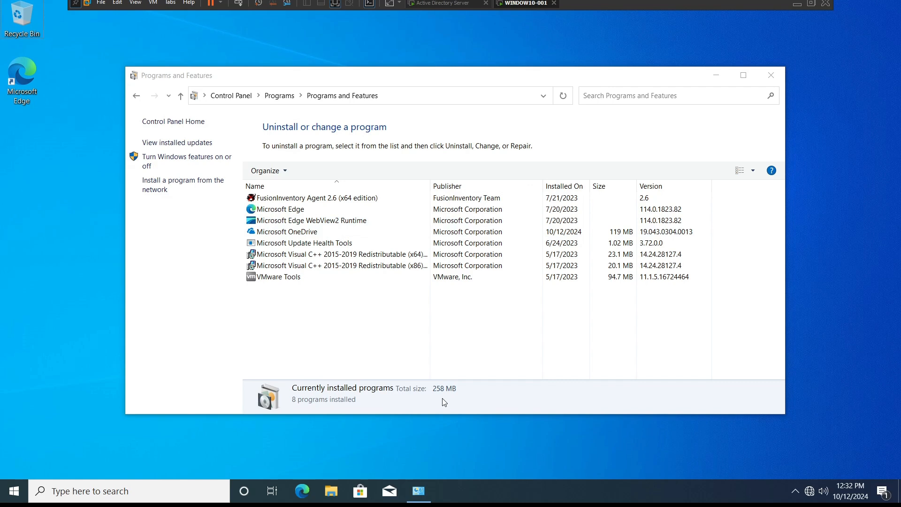
Step: Run gpupdate /force in a command prompt, then close the command prompt and the programs list
key(super+r)
text(cmd)
key(Return)
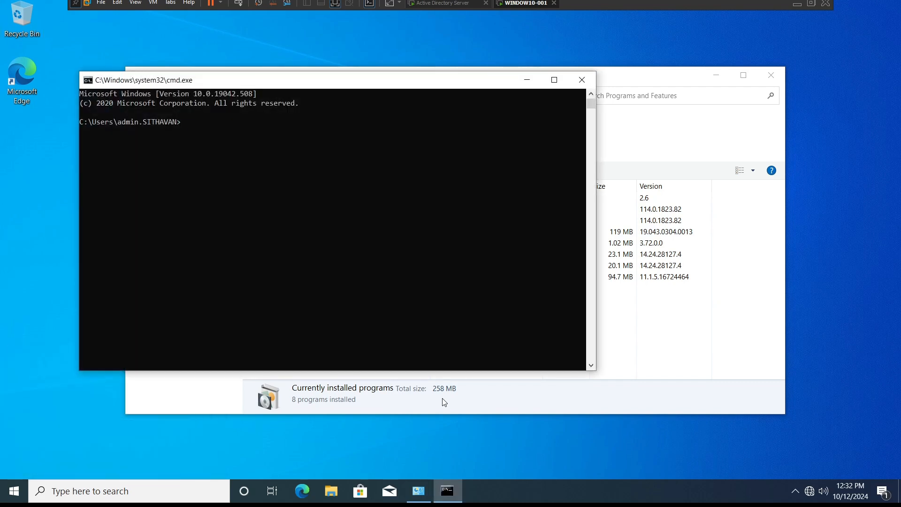
text(gpupdate /force)
key(Return)
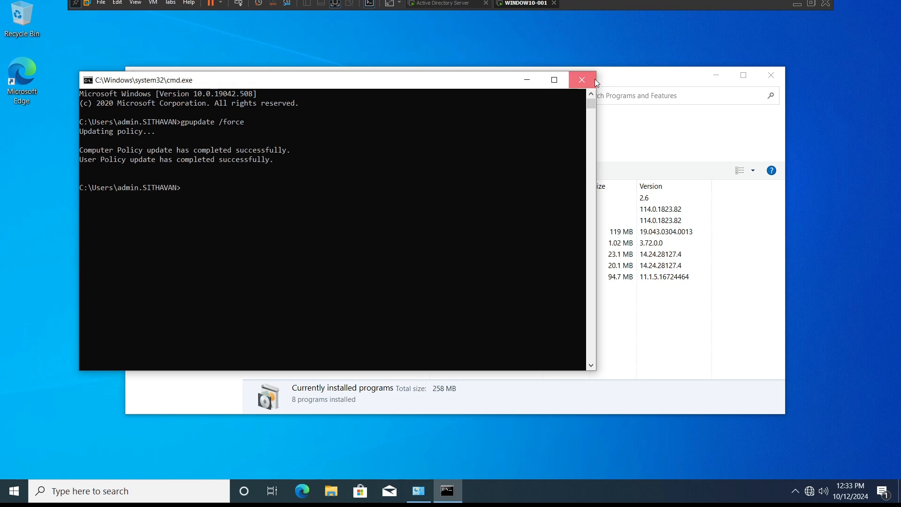
click(583, 80)
click(771, 75)
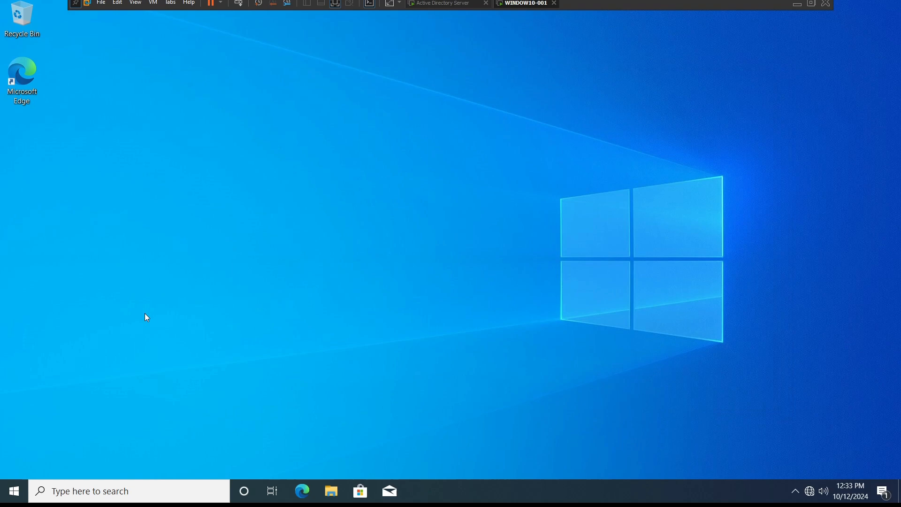
Step: Restart the workstation from the Start menu
click(14, 491)
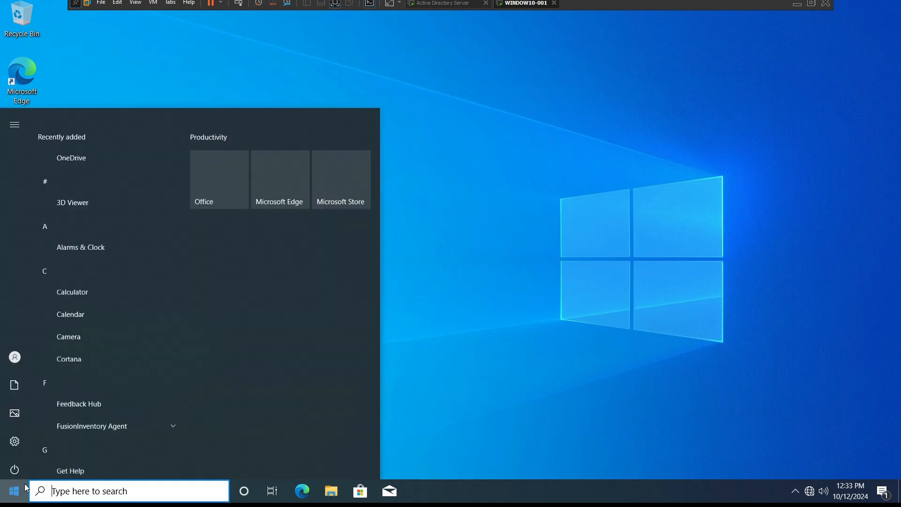
click(18, 354)
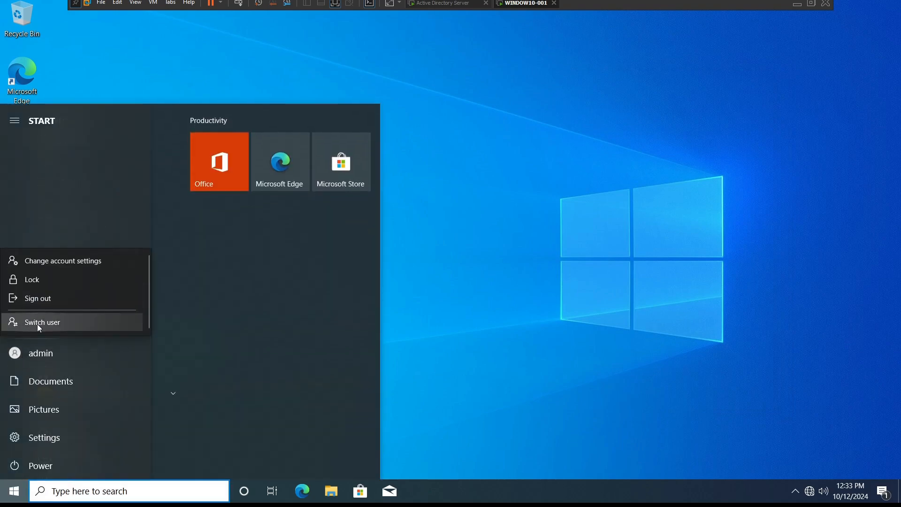
click(35, 465)
click(35, 465)
click(44, 440)
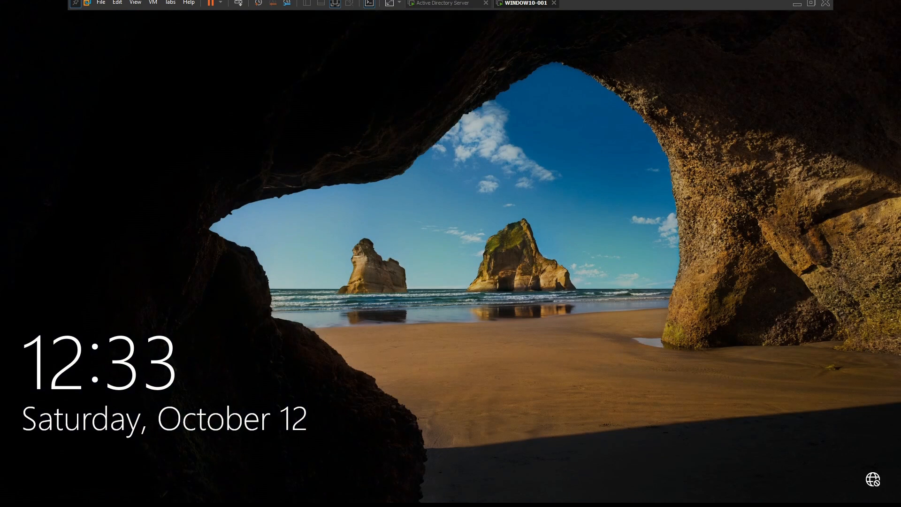
Step: Sign back in to the workstation with the admin account password
click(274, 245)
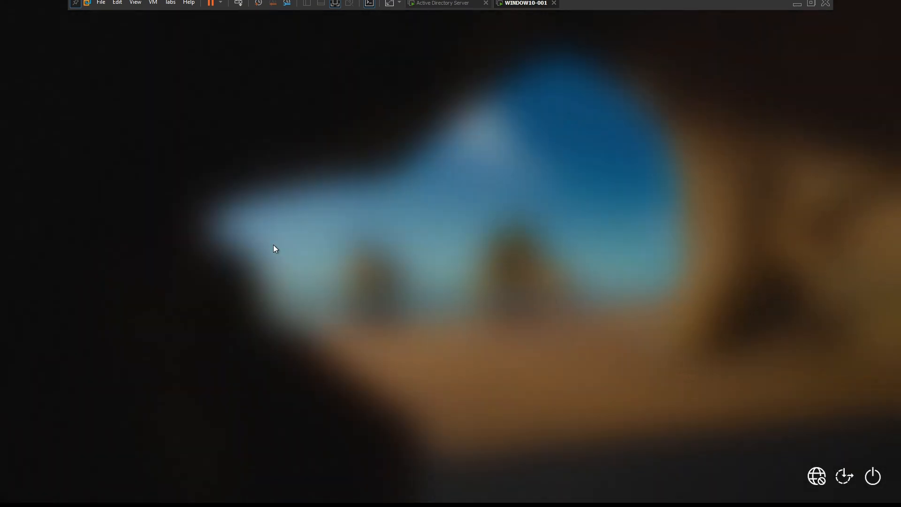
text(admin@1234)
key(Return)
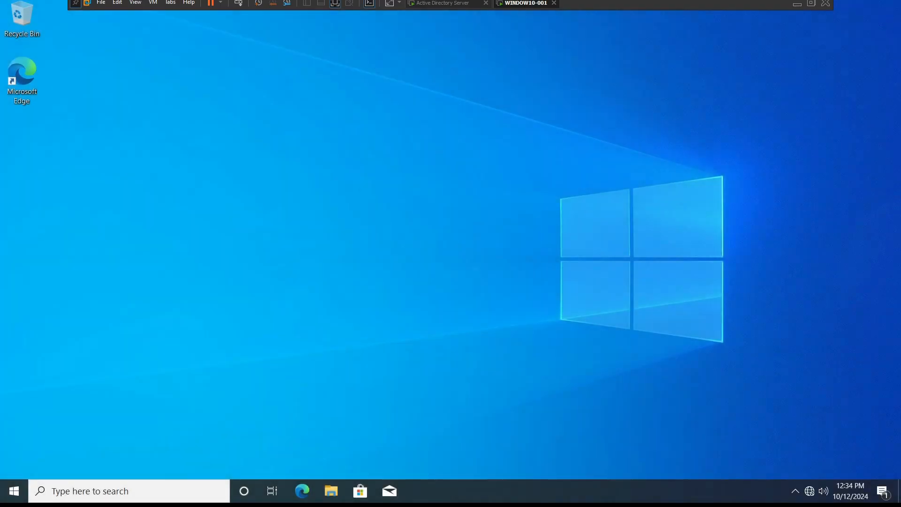
Step: Refresh the workstation desktop several times
right_click(346, 147)
click(379, 183)
right_click(360, 156)
click(407, 191)
right_click(376, 155)
click(404, 192)
right_click(370, 153)
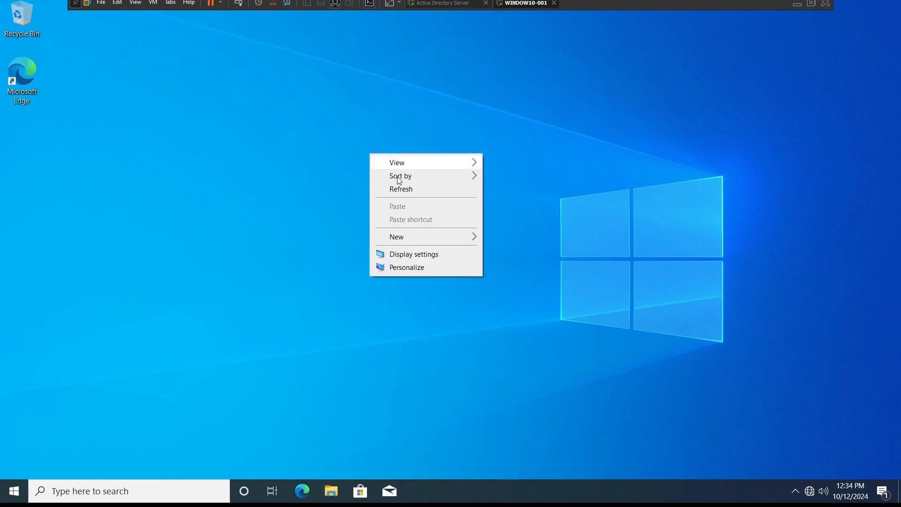
click(401, 189)
right_click(371, 139)
click(405, 179)
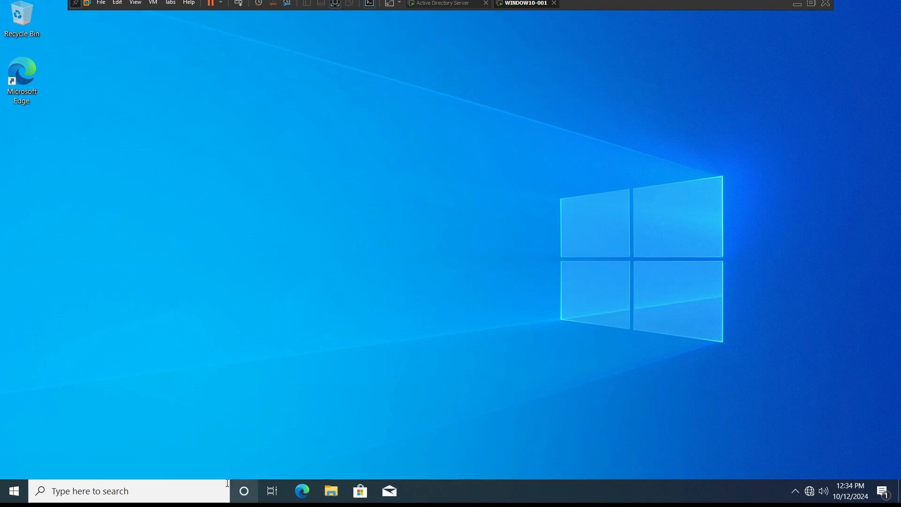
Step: Reopen Programs and Features from the Run dialog and refresh the installed programs list
key(super+r)
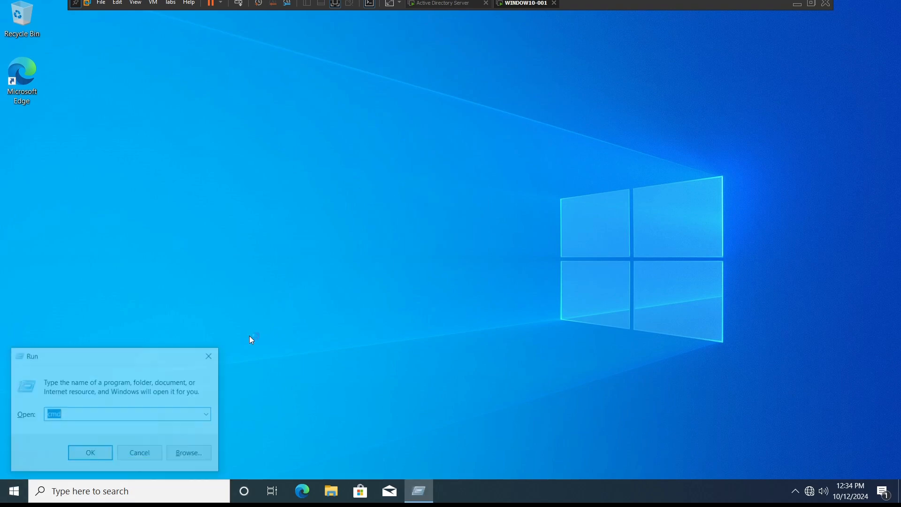
text(a)
key(Down)
key(Return)
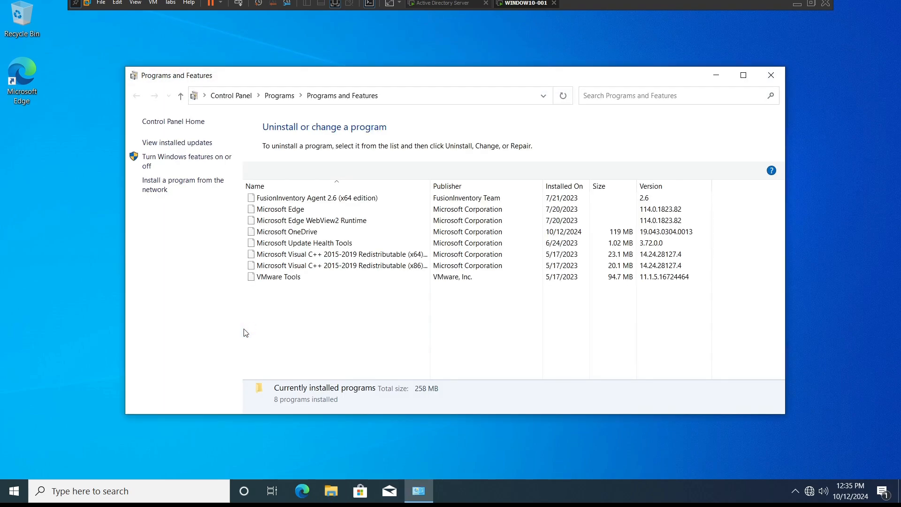
right_click(297, 324)
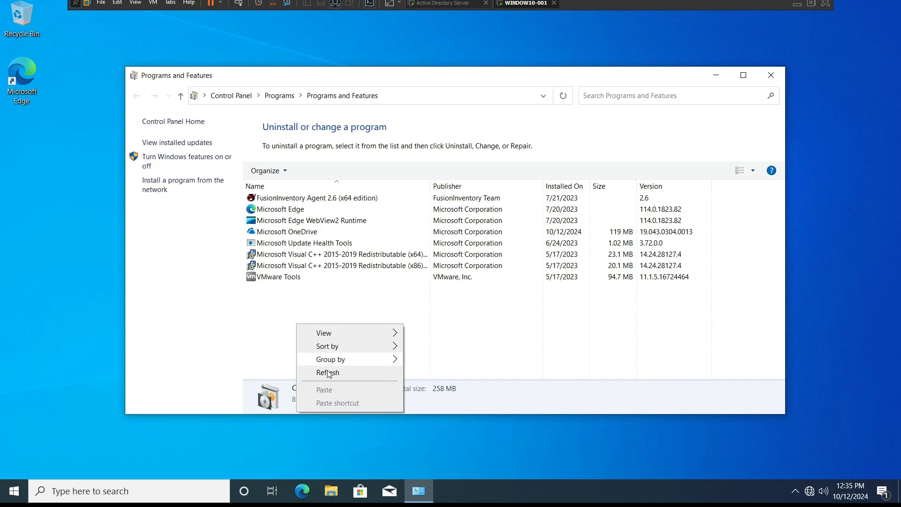
click(328, 373)
right_click(308, 309)
mouse_move(342, 345)
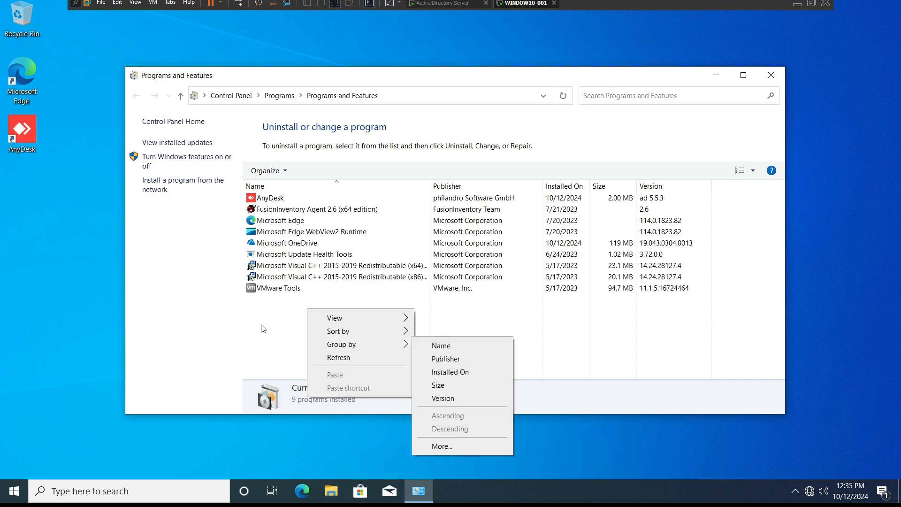
click(72, 259)
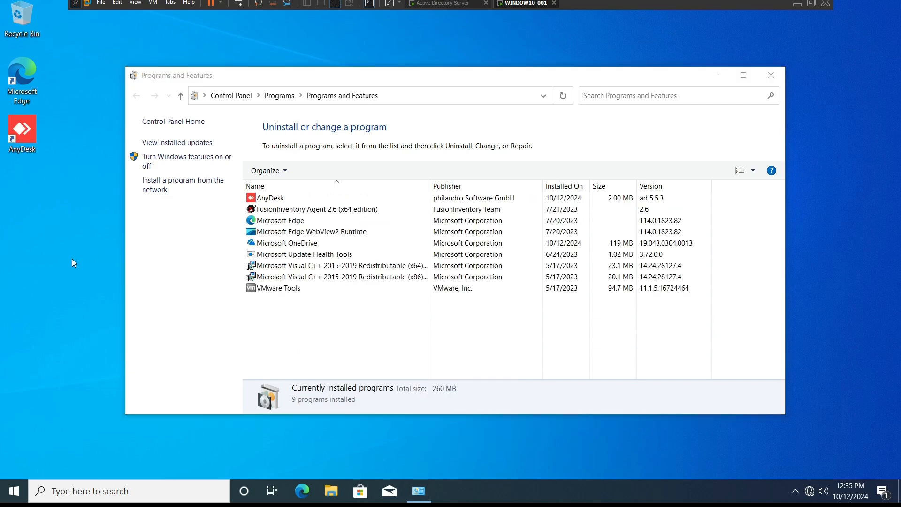
Step: Select AnyDesk in the installed programs list, close the window and refresh the desktop
click(274, 209)
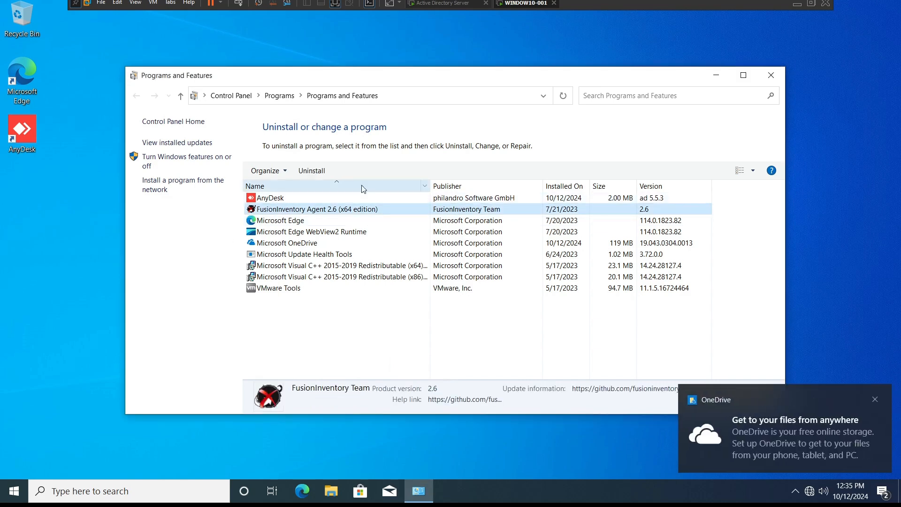
click(285, 202)
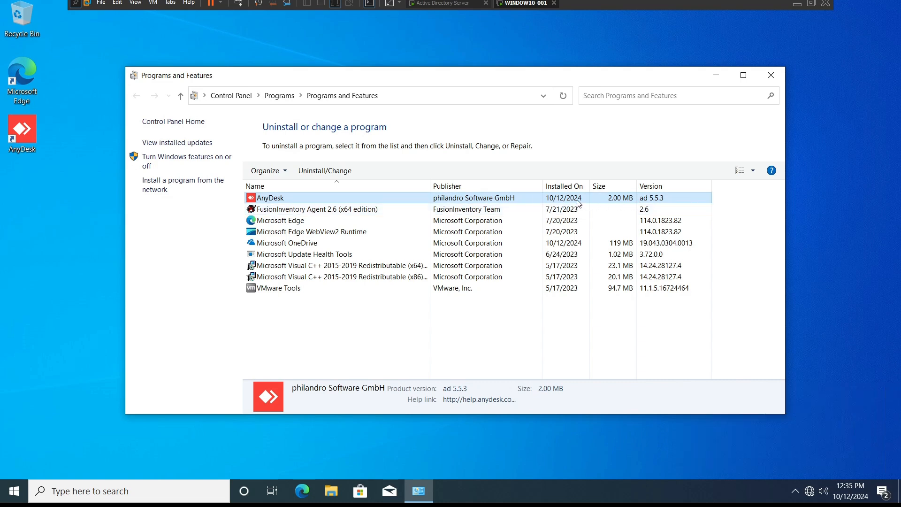
click(771, 76)
right_click(260, 127)
click(291, 163)
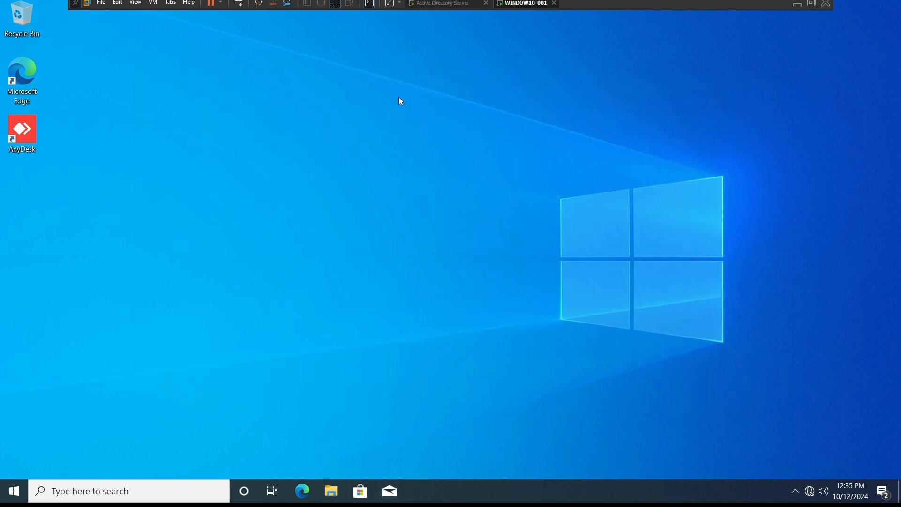
Step: Switch to the server's AnyDesk notes file and copy the four uninstall command lines
click(441, 5)
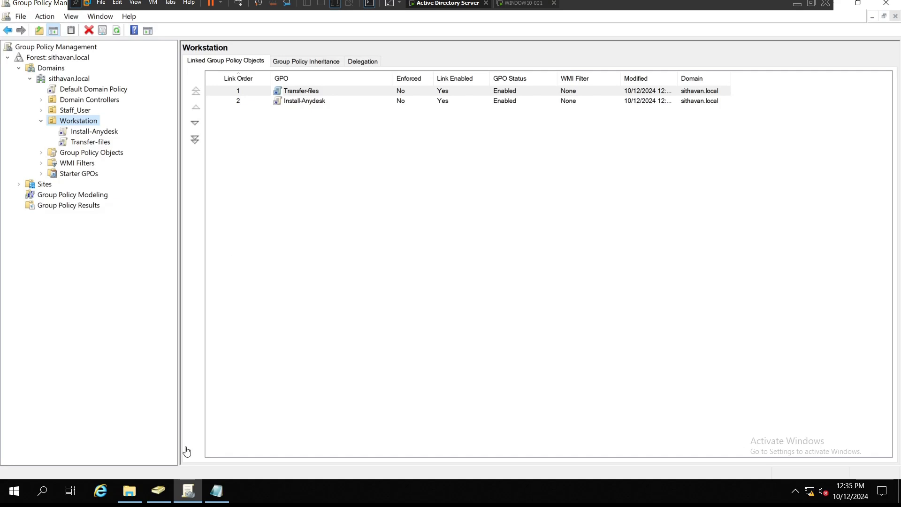
click(219, 498)
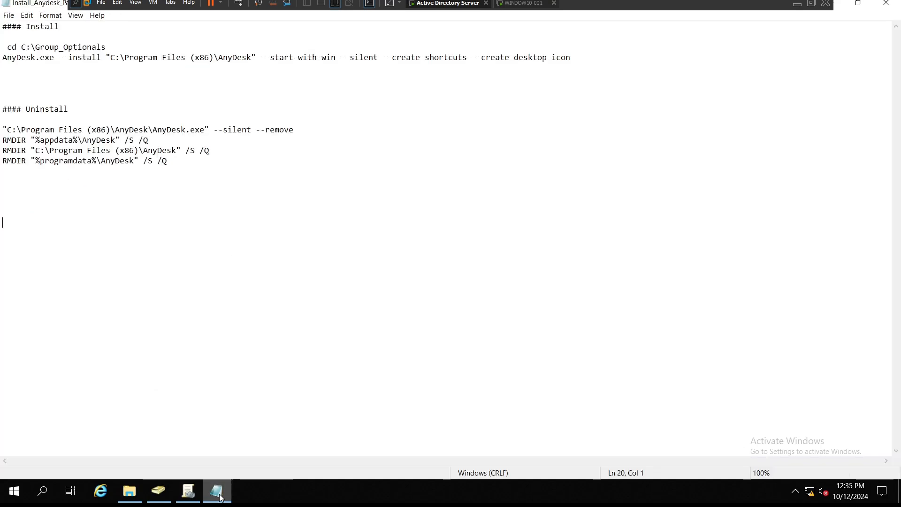
drag(177, 167, 2, 129)
right_click(26, 135)
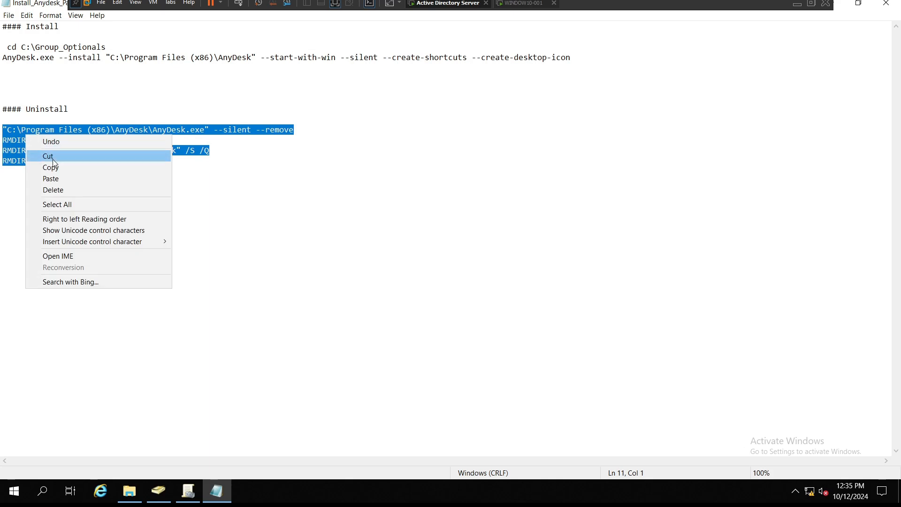
click(52, 168)
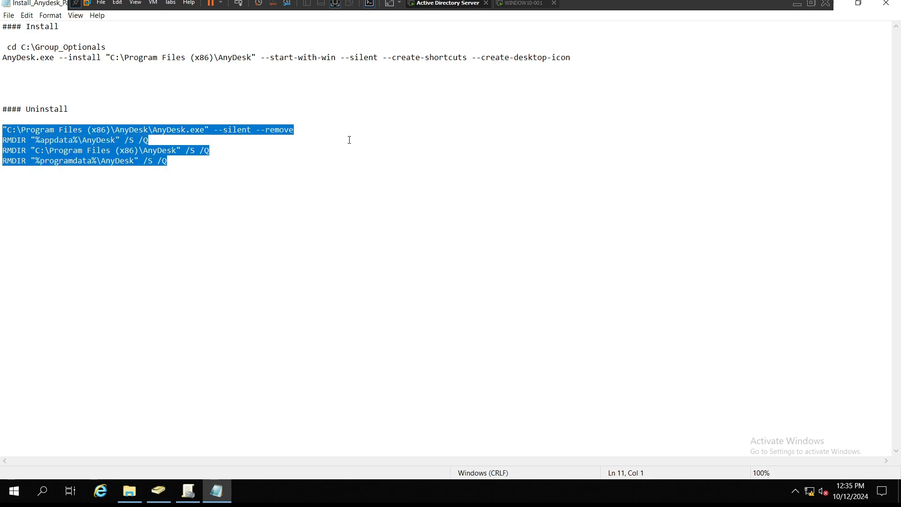
Step: Switch to the workstation and refresh its desktop
click(516, 8)
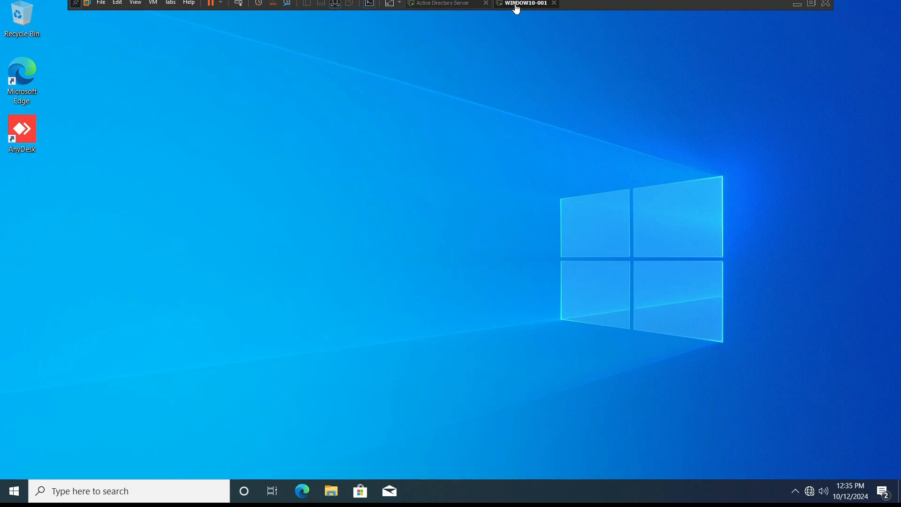
right_click(322, 139)
click(361, 172)
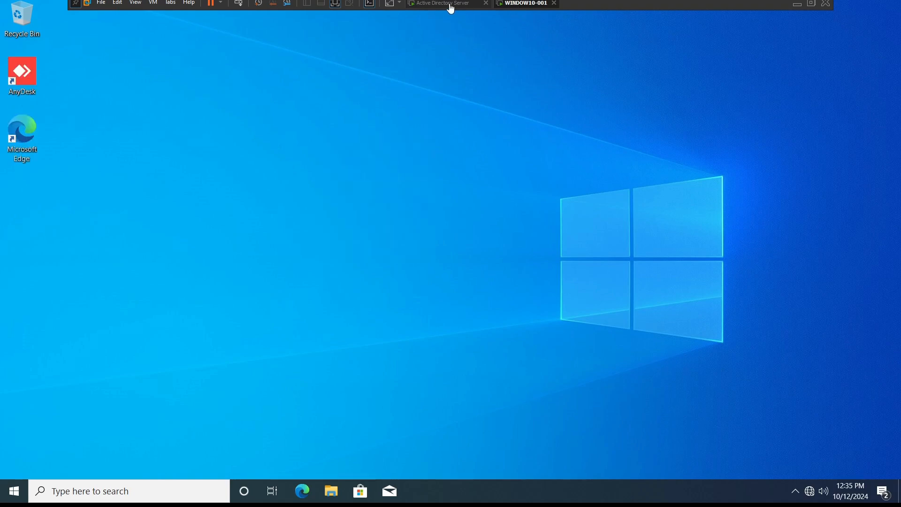
Step: Return to Group Policy Management on the server and select the Install-Anydesk GPO
click(448, 3)
click(189, 491)
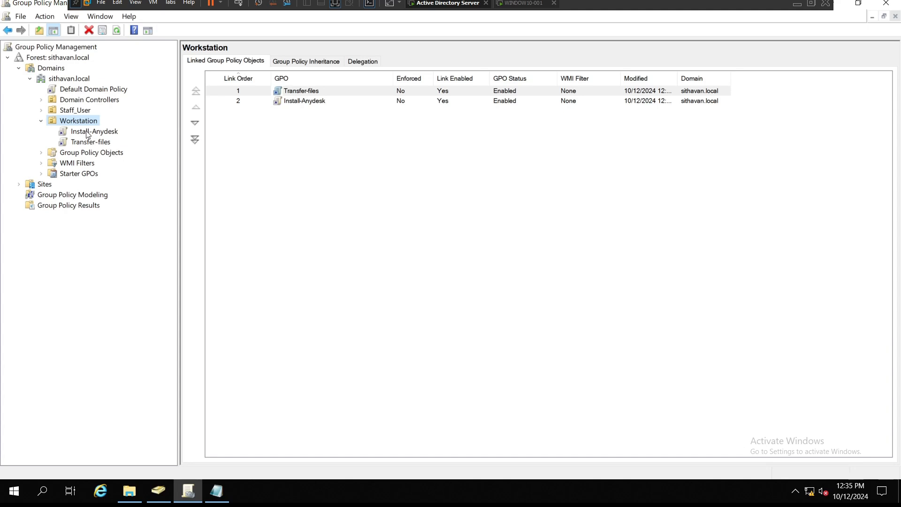
click(87, 135)
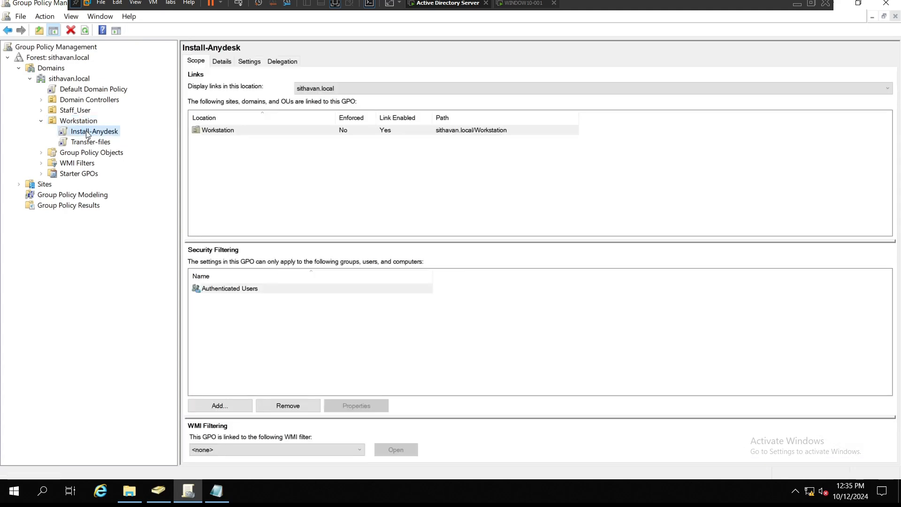
Step: Disable the Install-Anydesk GPO's link on the Workstation OU
right_click(87, 134)
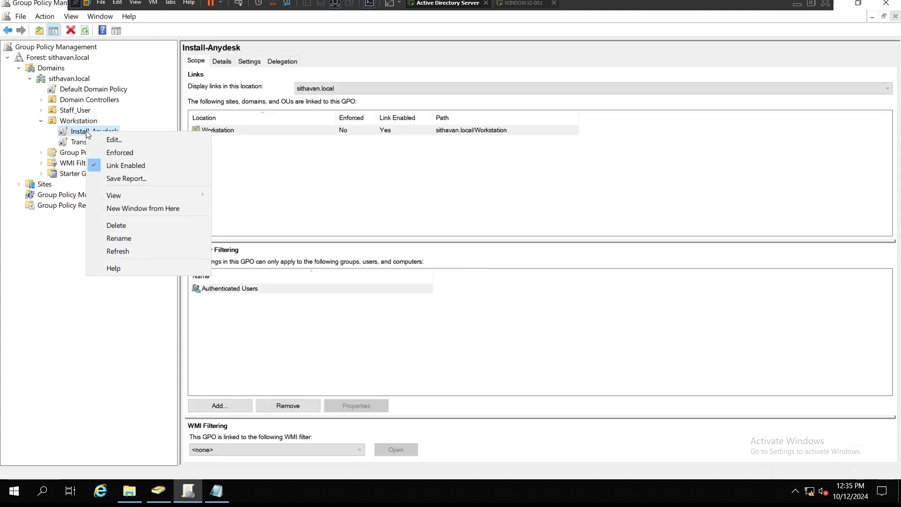
click(126, 166)
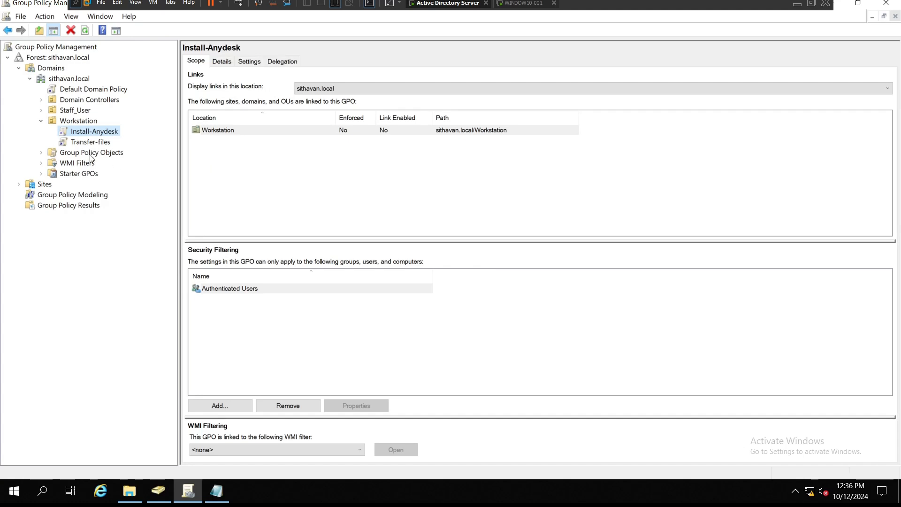
Step: Create a new GPO named Uninstall Anydesk linked to the Workstation OU
click(76, 123)
right_click(76, 123)
click(101, 129)
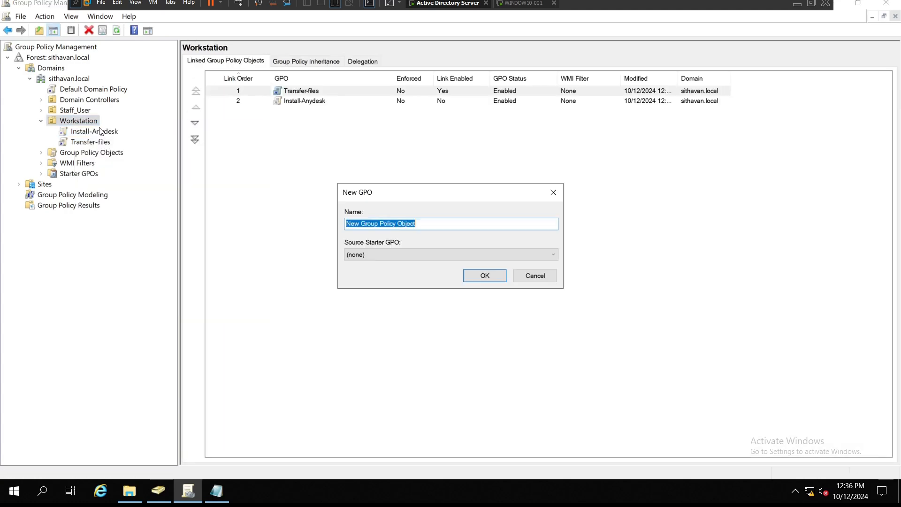
text(U)
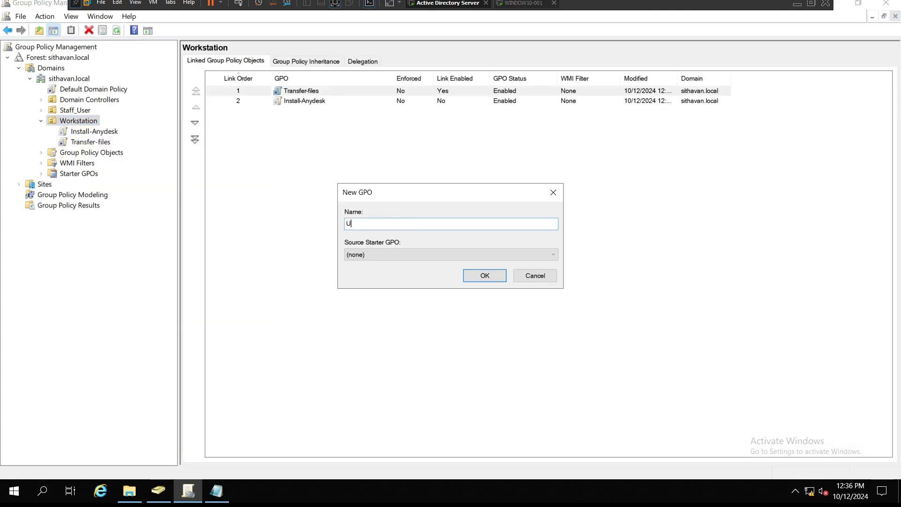
text(ninstall Anydesk)
click(475, 277)
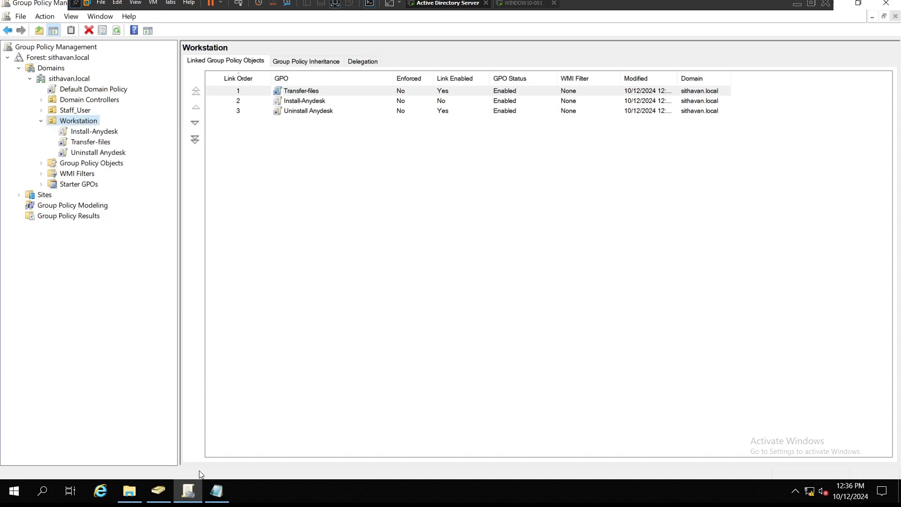
Step: Edit the Uninstall Anydesk GPO and open the folder holding its computer Startup scripts
click(302, 113)
right_click(303, 115)
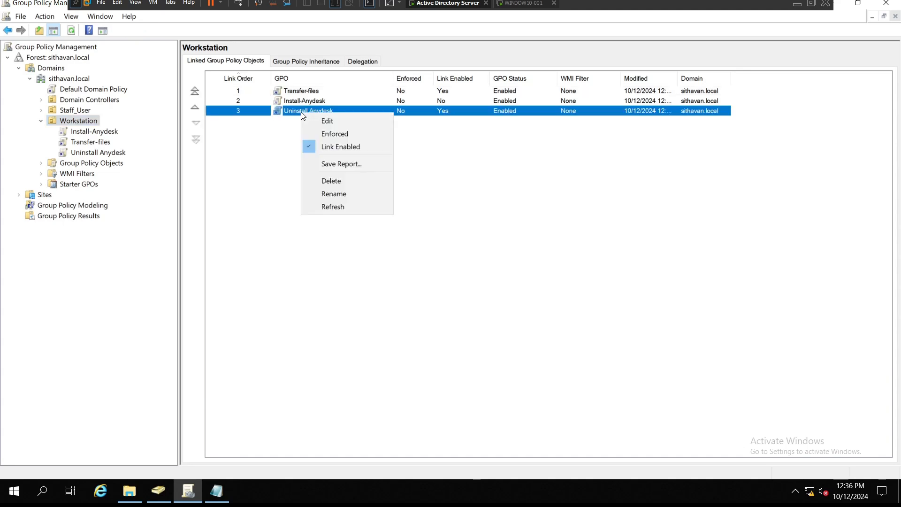
click(320, 118)
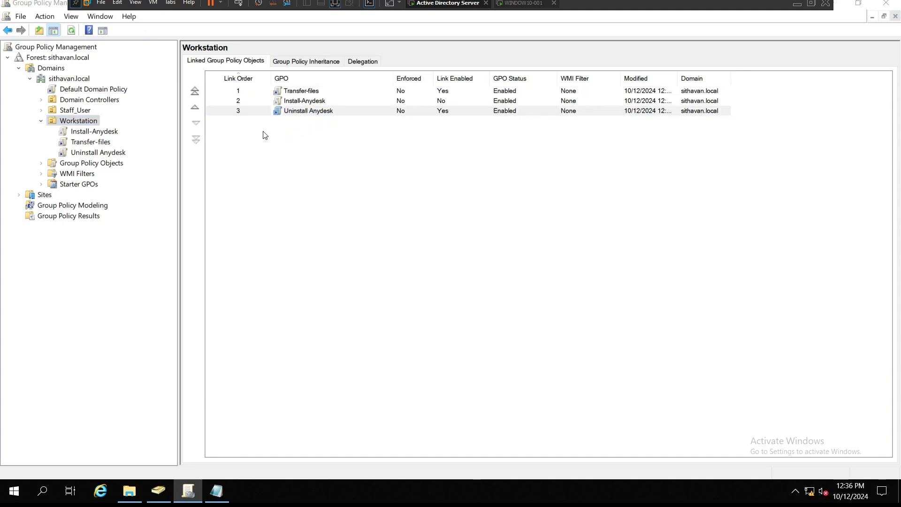
click(73, 119)
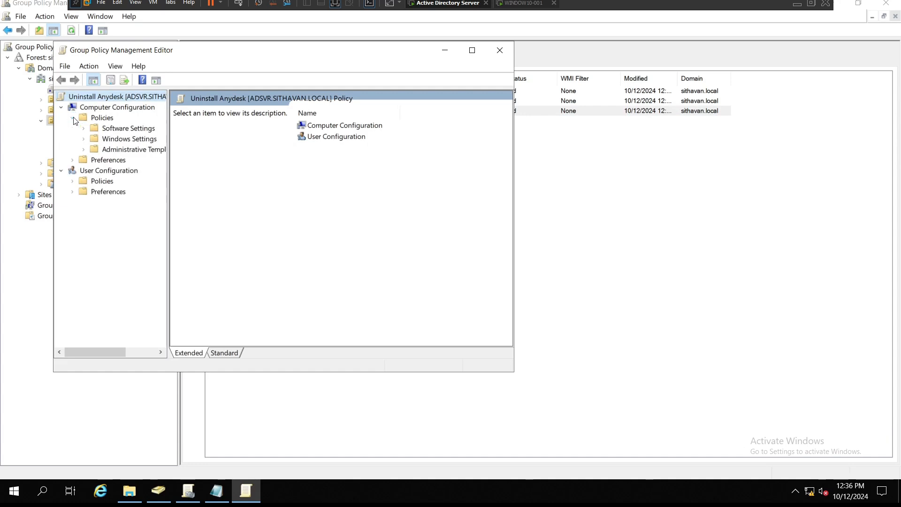
click(84, 139)
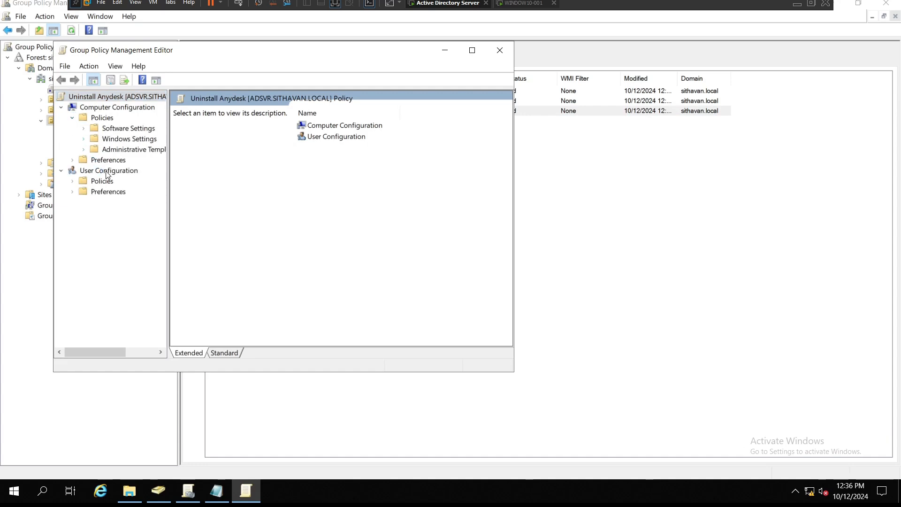
click(120, 162)
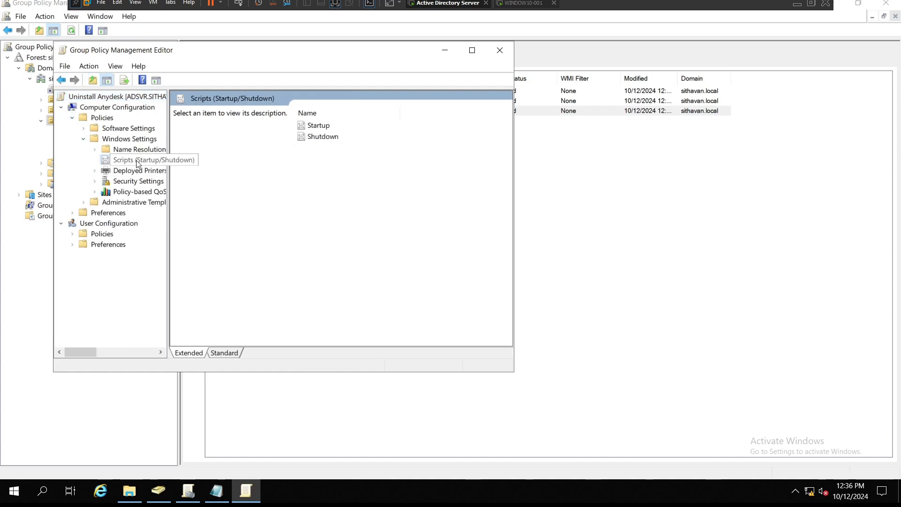
double_click(318, 127)
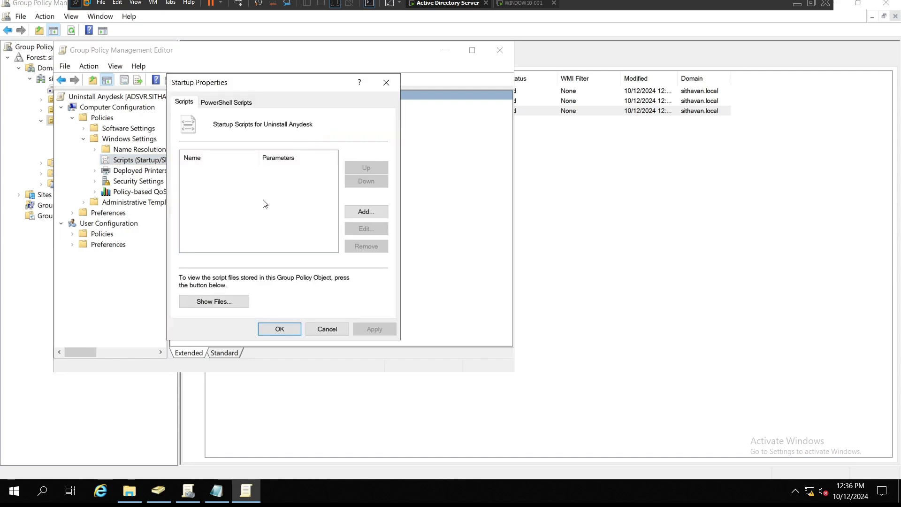
click(216, 301)
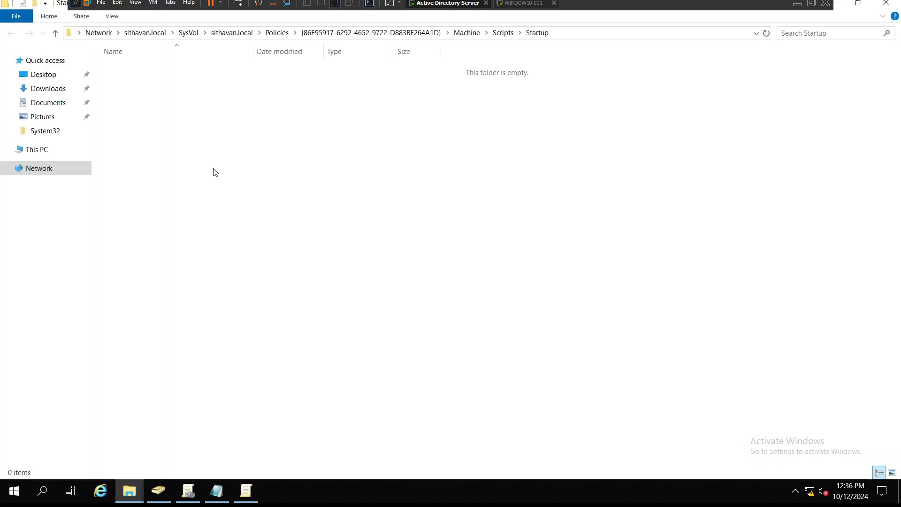
Step: Create a new text file in the Startup scripts folder and rename it Uninstall anydesk.bat
right_click(164, 129)
mouse_move(213, 257)
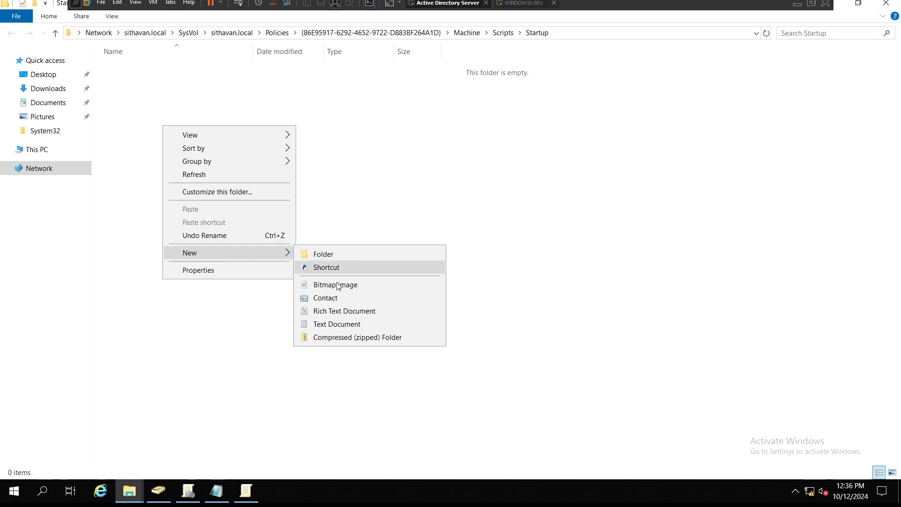
click(324, 324)
text(Unins)
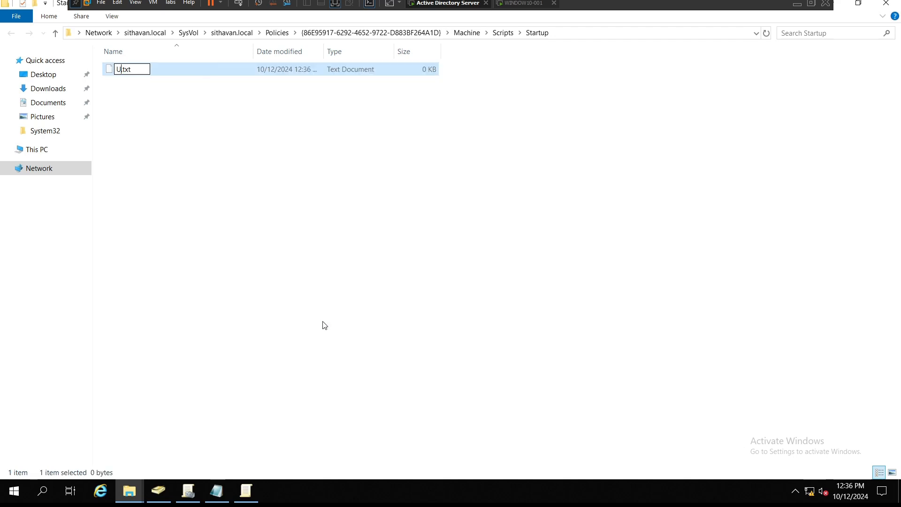
text(tall anydesk)
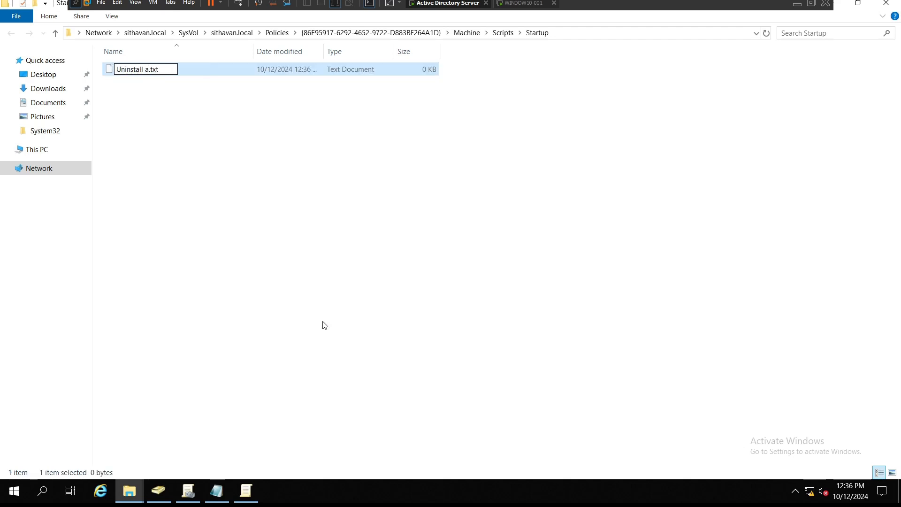
key(Right)
key(Delete)
key(Delete)
key(Delete)
text(bat)
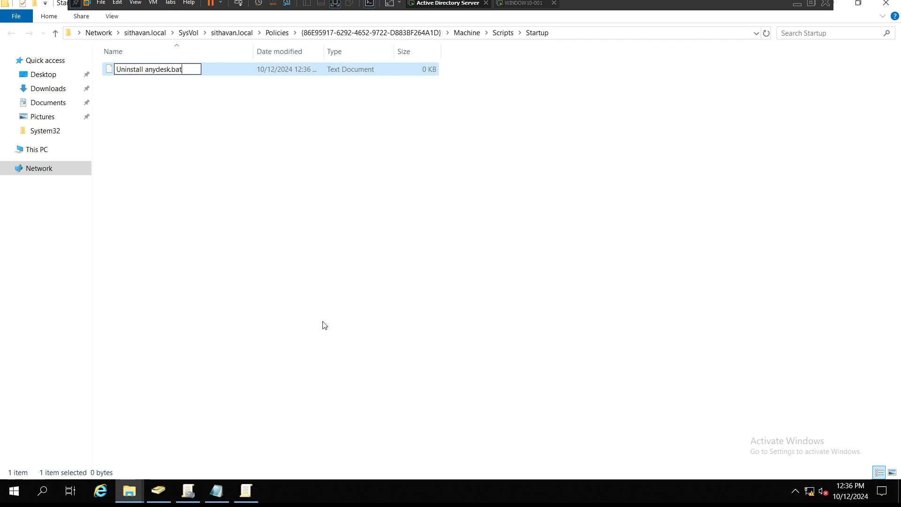
key(Return)
click(503, 250)
Step: Edit Uninstall anydesk.bat, paste the four uninstall command lines, and save the file
right_click(150, 70)
click(173, 97)
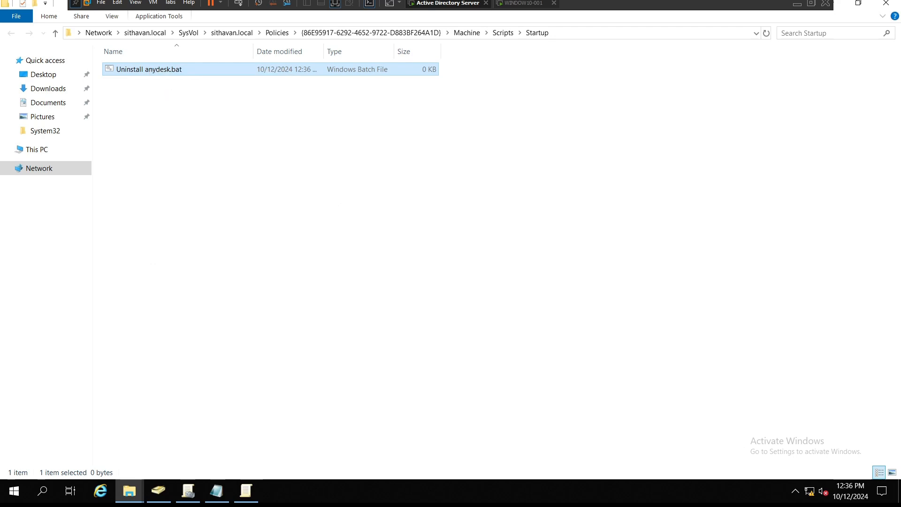
click(484, 257)
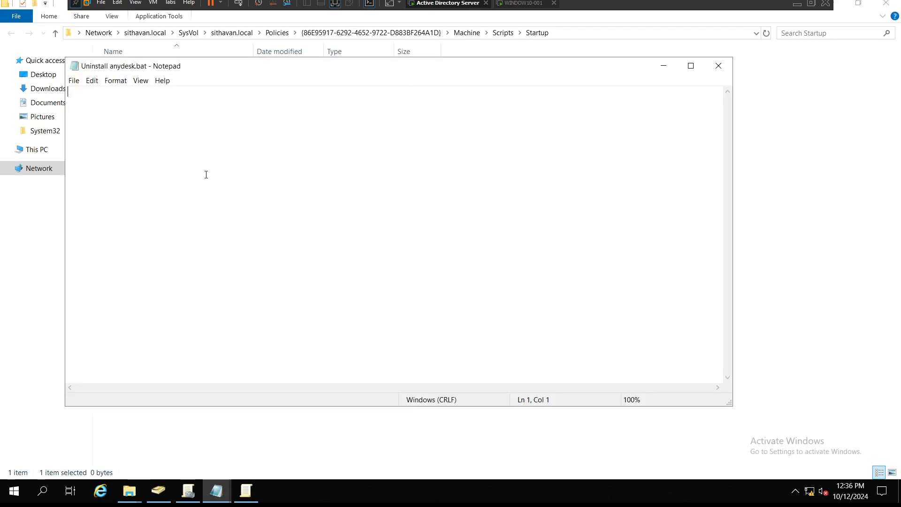
text("C:\Program Files (x86)\AnyDesk\AnyDesk.exe" --silent --remove RMDIR "%appdata%\AnyDesk" /S /Q RMDIR "C:\Program Files (x86)\AnyDesk" /S /Q RMDIR "%programdata%\AnyDesk" /S /Q)
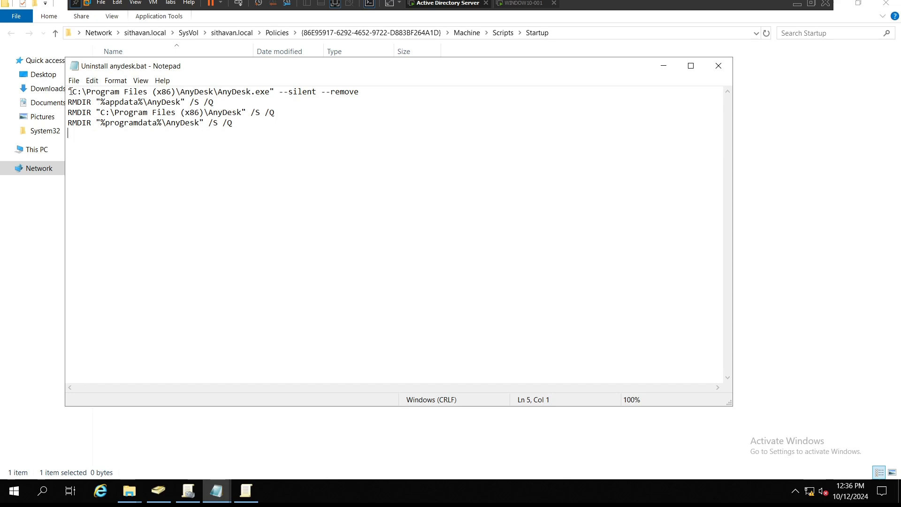
drag(72, 92, 361, 92)
drag(66, 102, 216, 103)
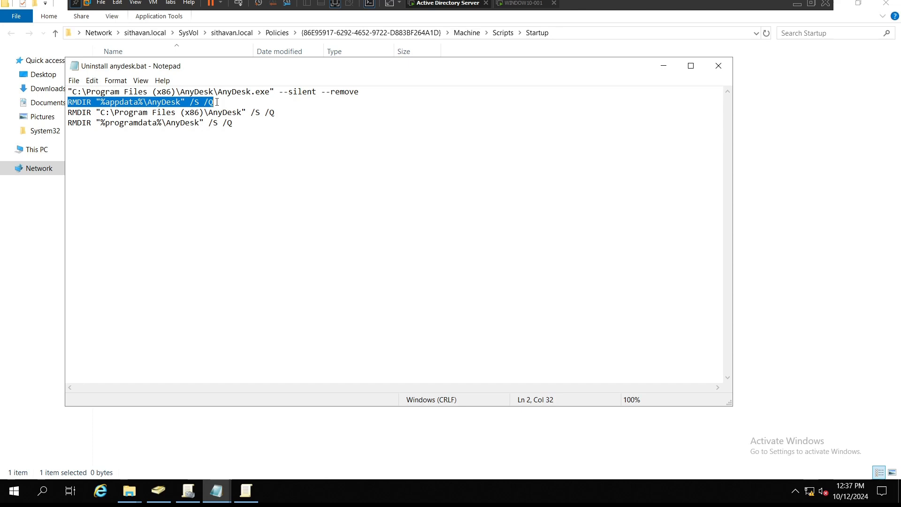
drag(276, 113, 69, 118)
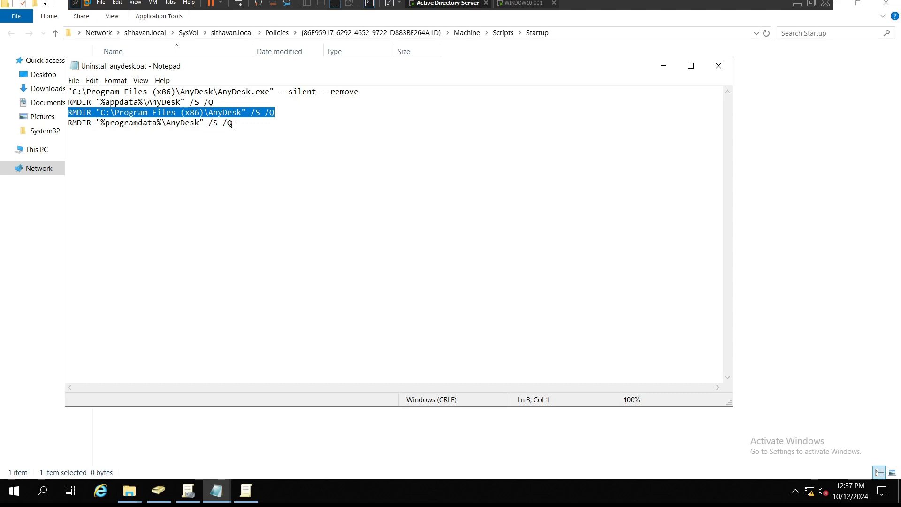
drag(232, 123, 114, 124)
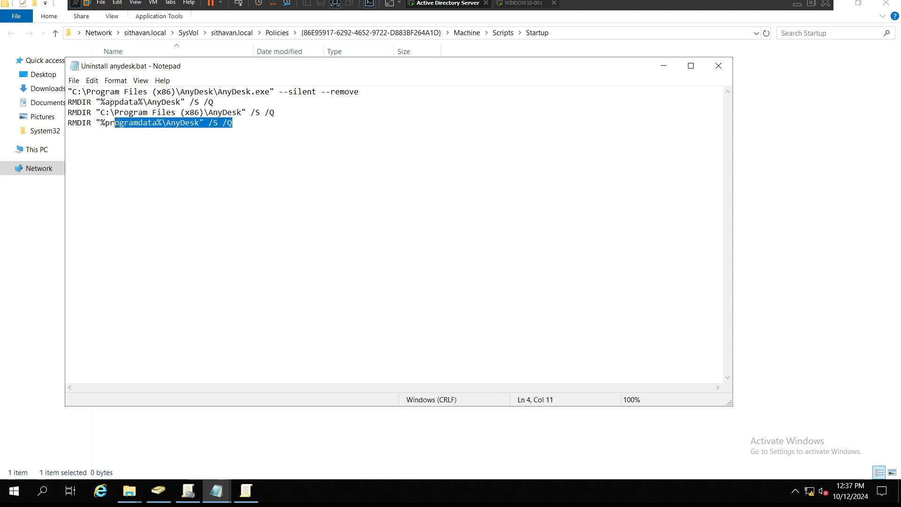
click(718, 66)
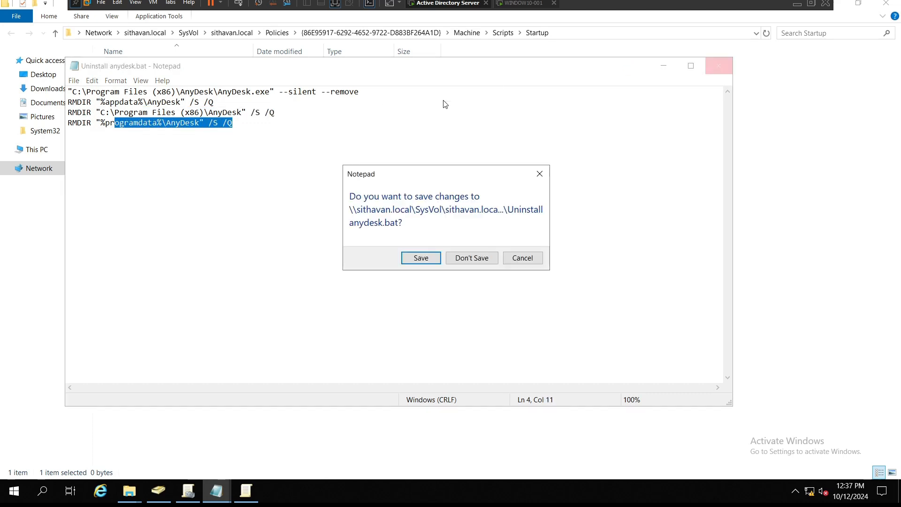
click(421, 258)
Step: Add Uninstall anydesk.bat as a computer startup script of the Uninstall Anydesk GPO and apply it
click(246, 491)
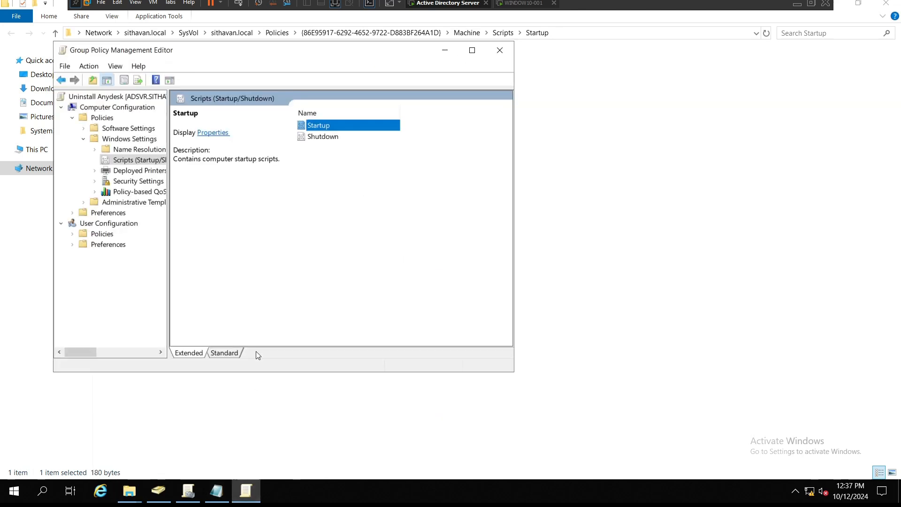
right_click(342, 126)
click(368, 130)
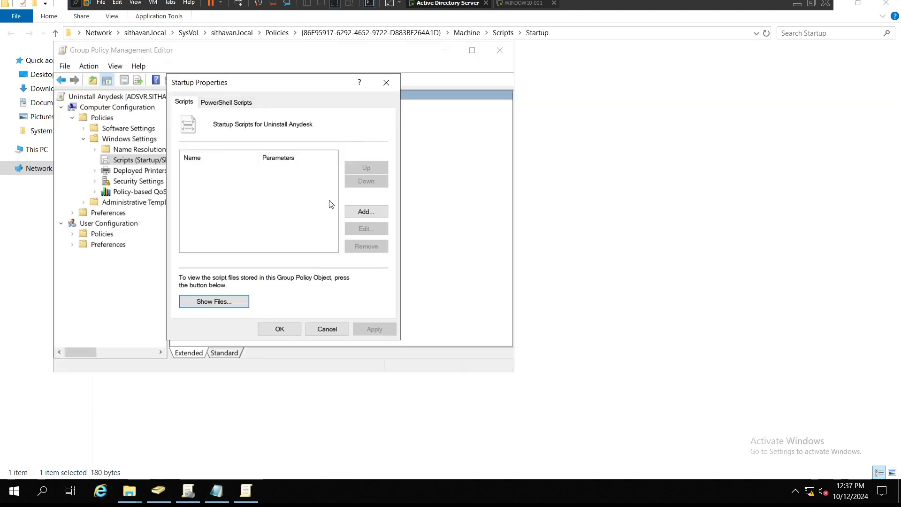
click(369, 214)
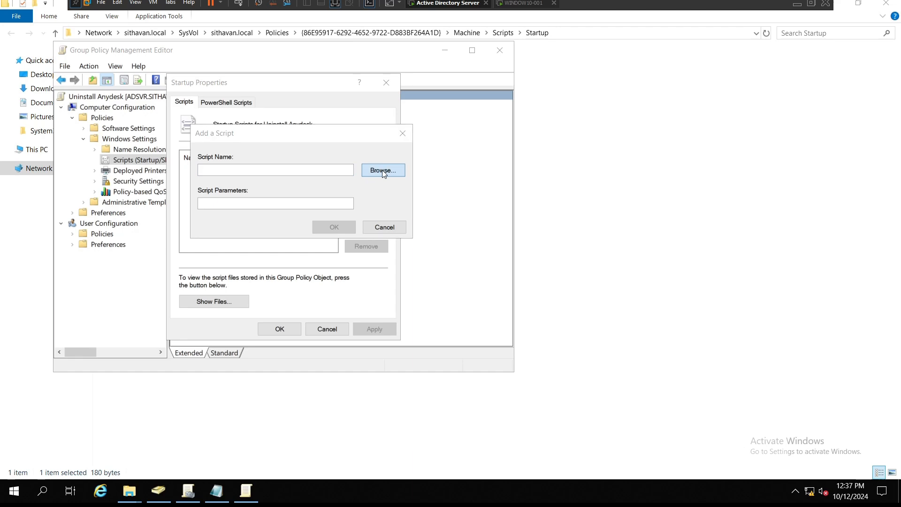
click(373, 170)
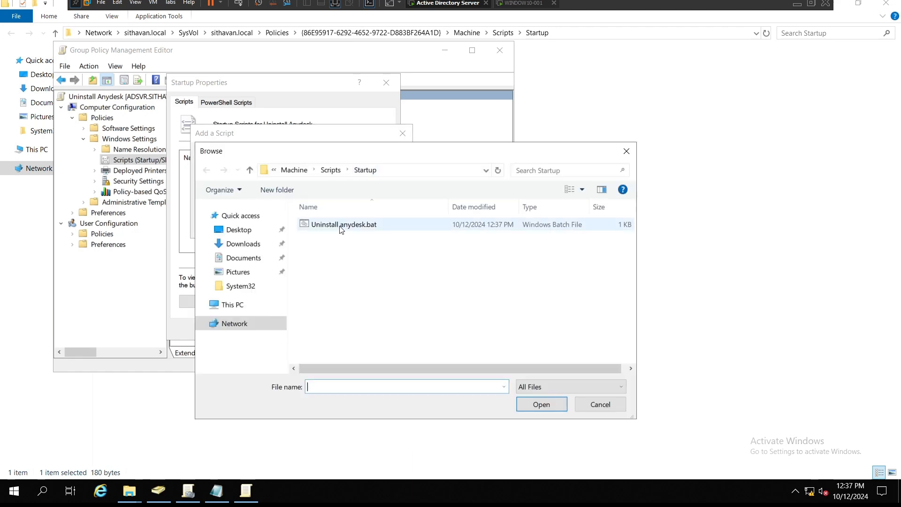
double_click(341, 229)
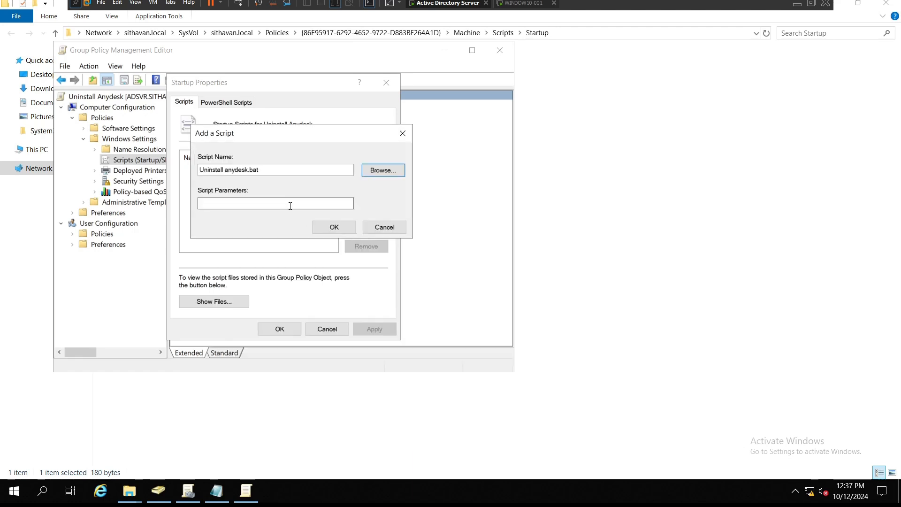
click(335, 227)
click(374, 329)
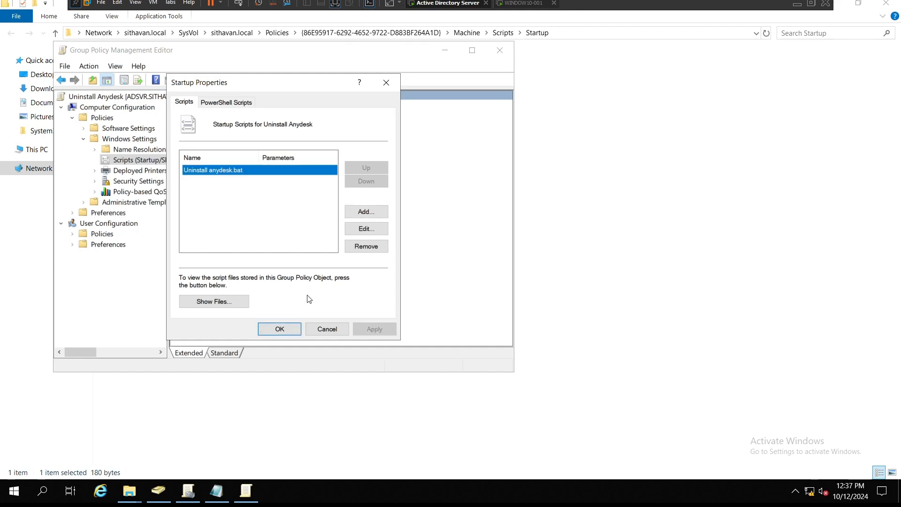
click(284, 330)
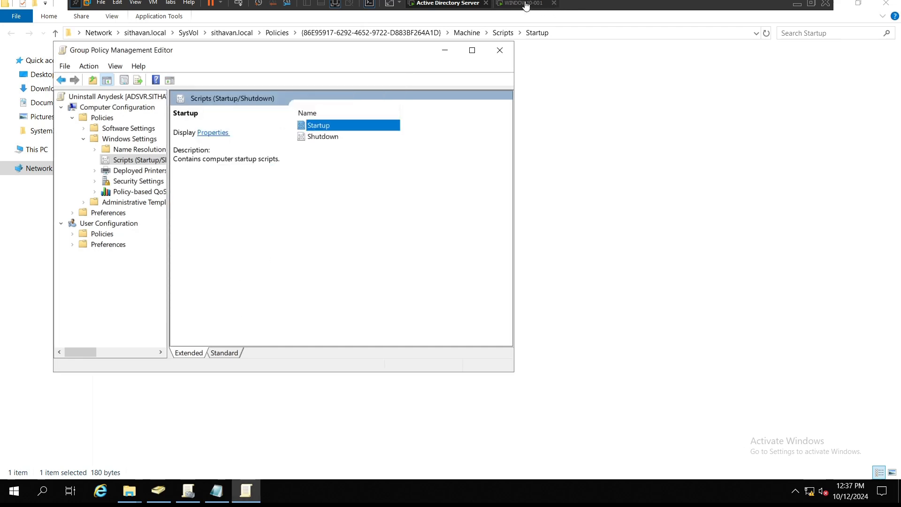
Step: Switch to the workstation and run gpupdate /force in a command prompt
click(521, 4)
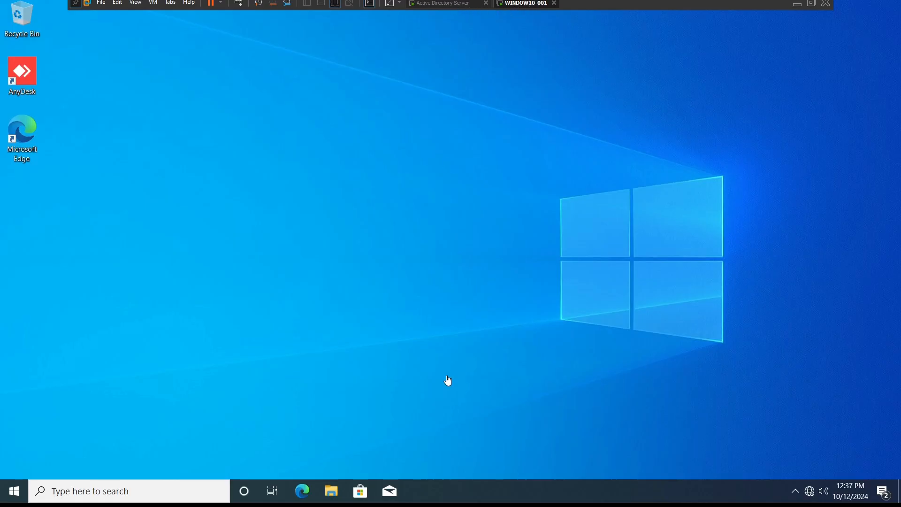
key(super+r)
text(cmd)
key(Return)
text(gpupdate /force)
key(Return)
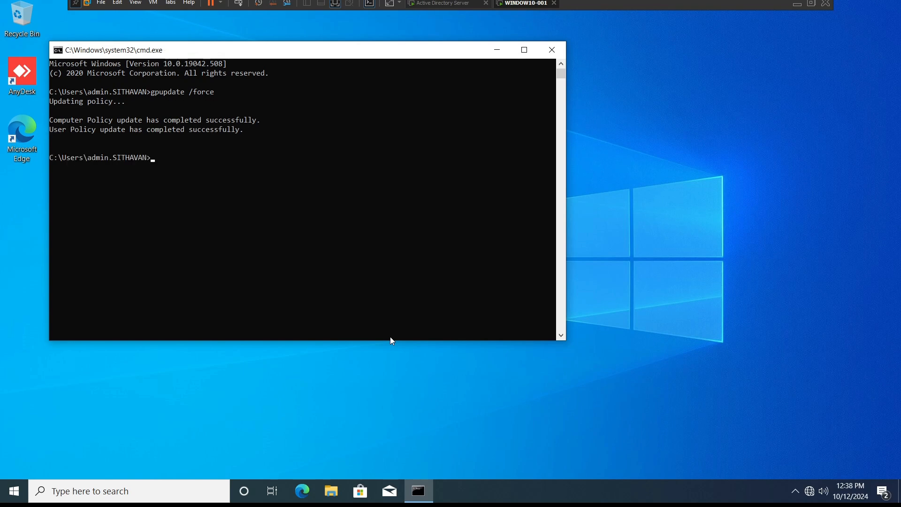
Step: Launch rsop.msc on the workstation to check the applied policies
key(super+r)
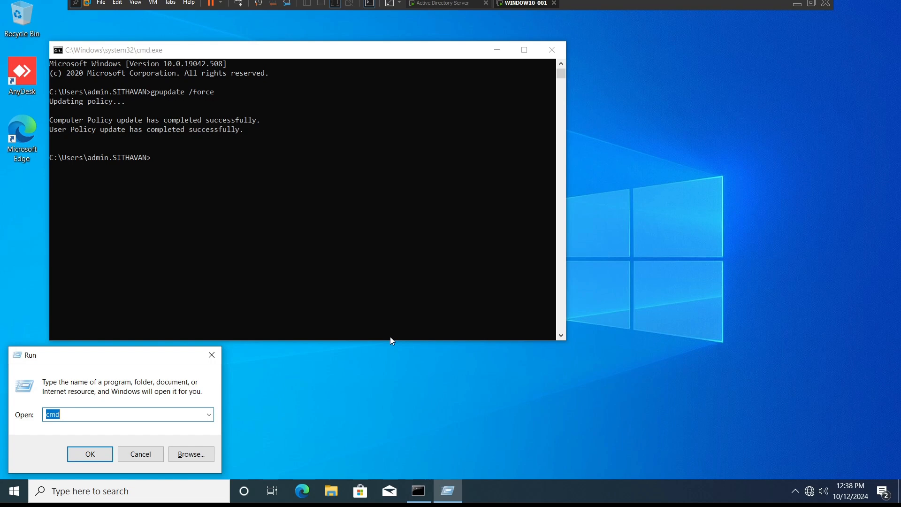
text(rsop.msc)
key(Return)
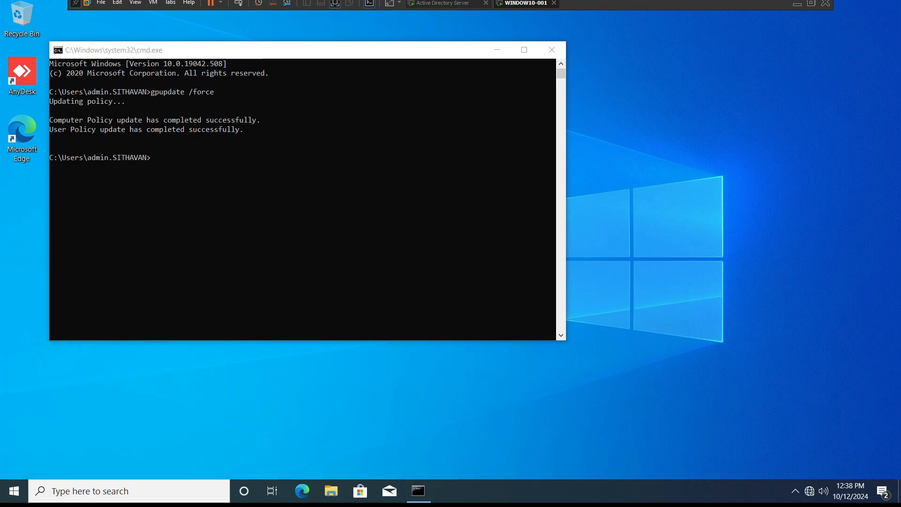
key(Return)
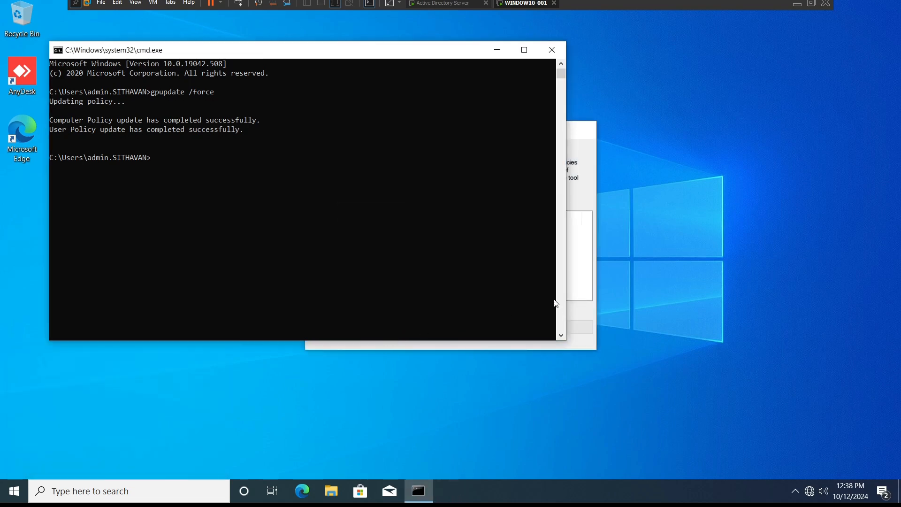
Step: Inspect the computer startup scripts applied in the Resultant Set of Policy console, then close it without saving console settings
click(589, 310)
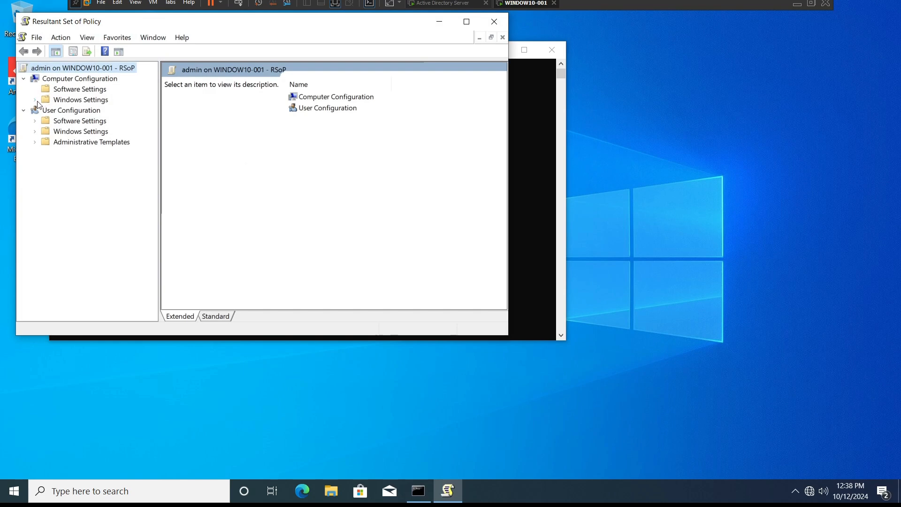
click(35, 100)
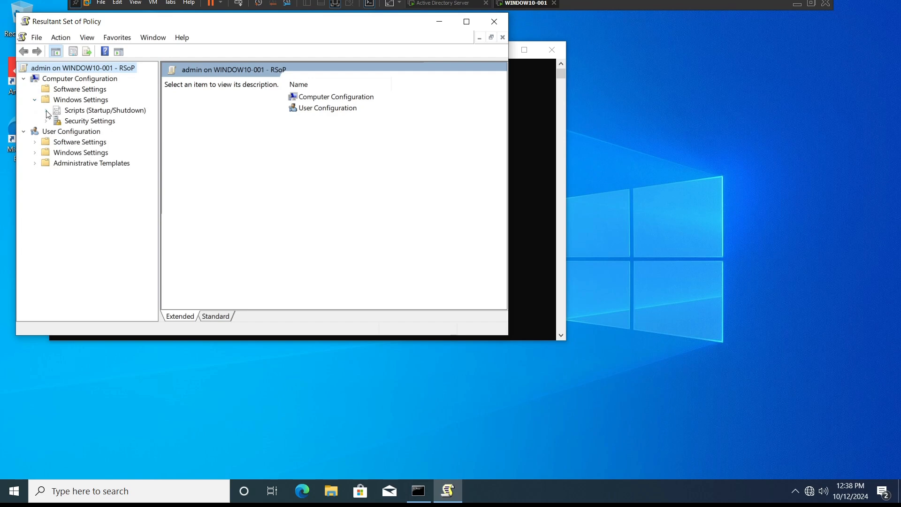
click(46, 110)
click(83, 122)
click(328, 97)
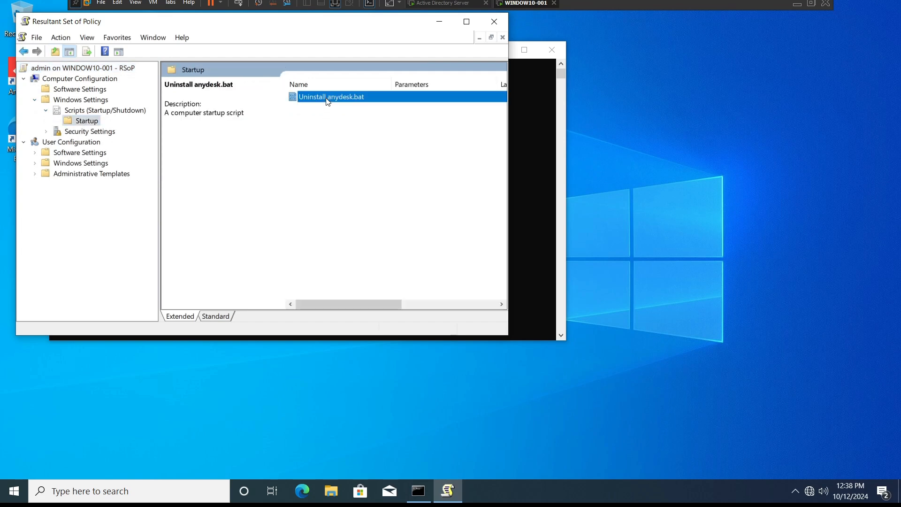
drag(508, 128, 741, 128)
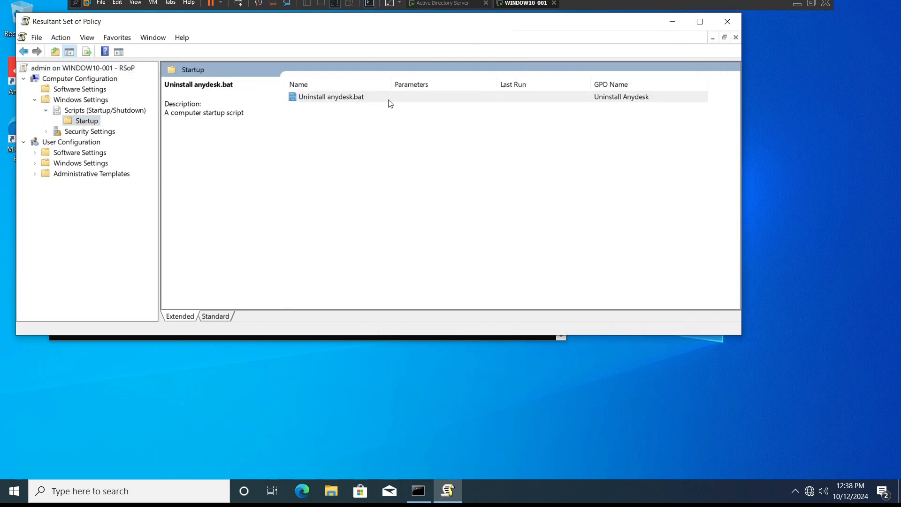
click(320, 98)
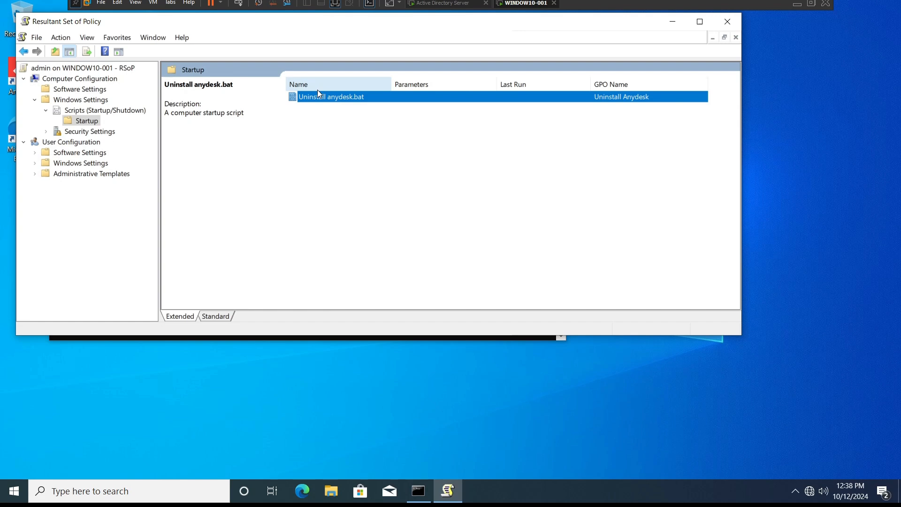
click(737, 25)
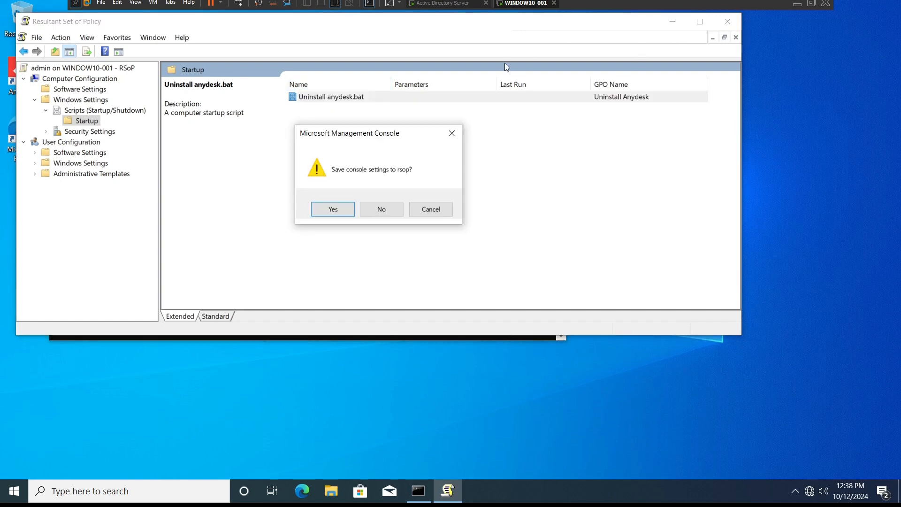
click(381, 209)
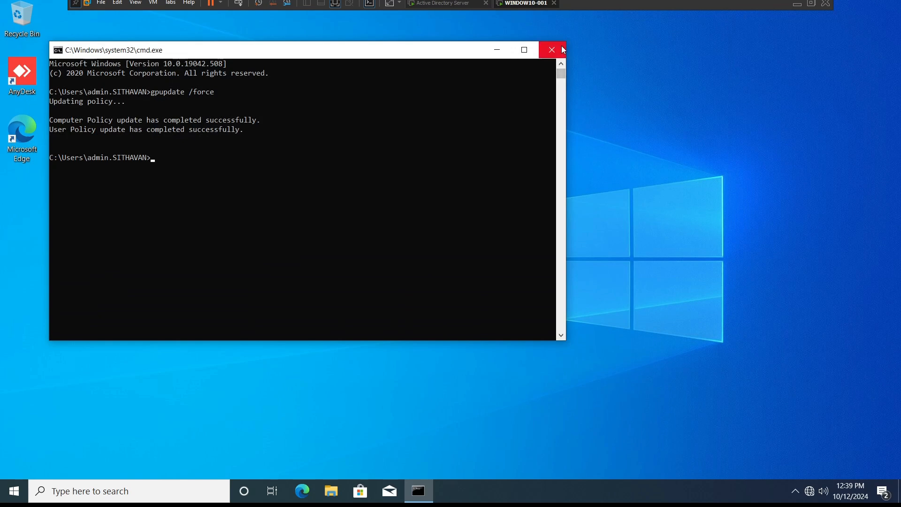
Step: Close the command prompt and open Programs and Features to check whether AnyDesk is still installed
click(553, 48)
click(22, 75)
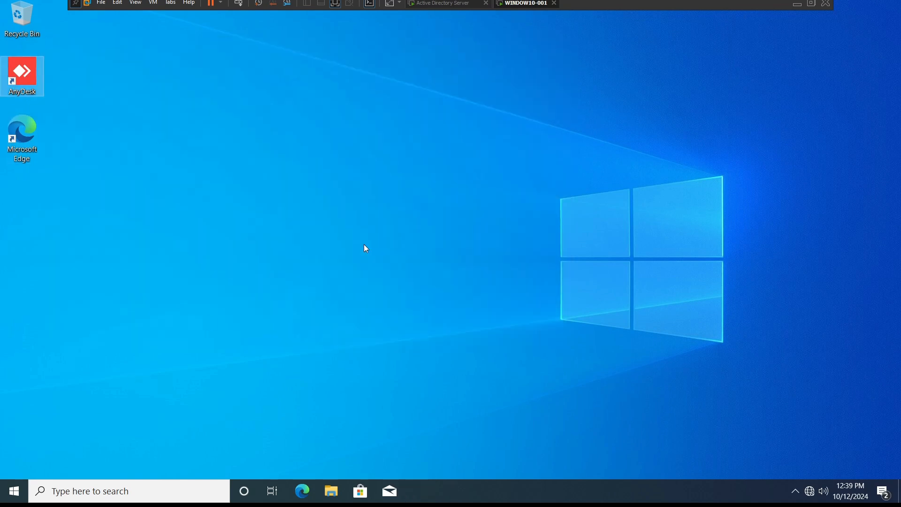
key(super+r)
text(apre)
key(BackSpace)
key(BackSpace)
key(BackSpace)
text(pre)
key(BackSpace)
key(BackSpace)
key(BackSpace)
key(Down)
key(Return)
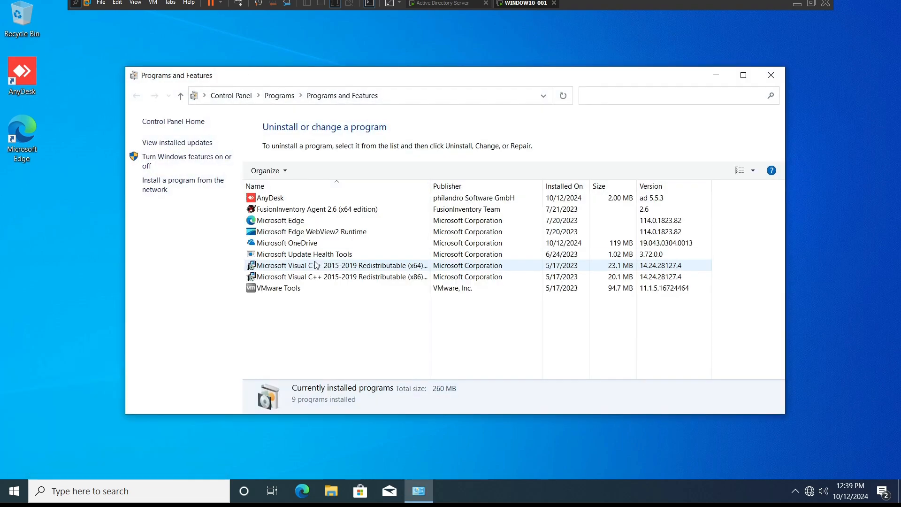
click(278, 200)
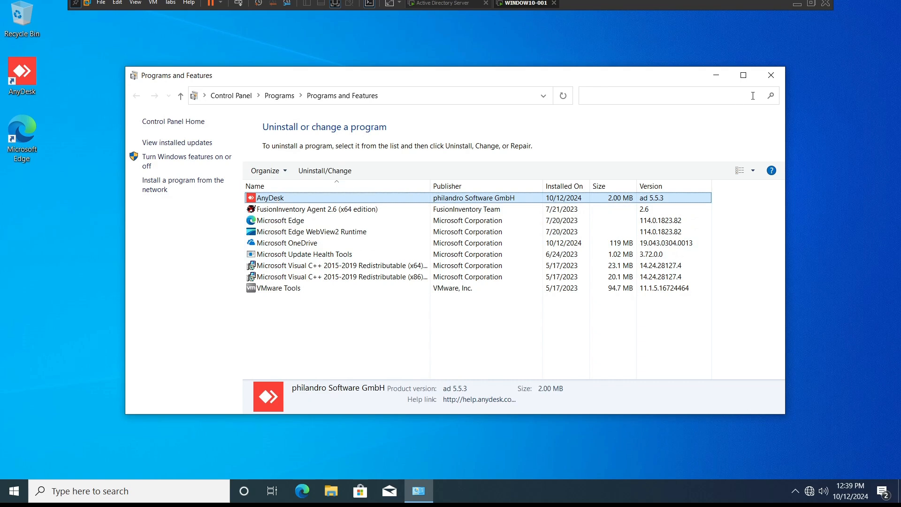
click(772, 75)
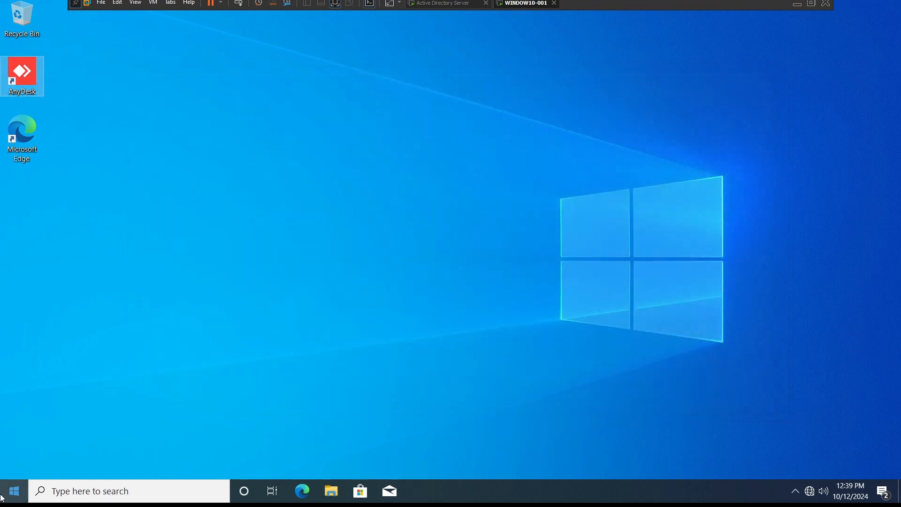
Step: Restart the workstation from the Start menu
click(15, 491)
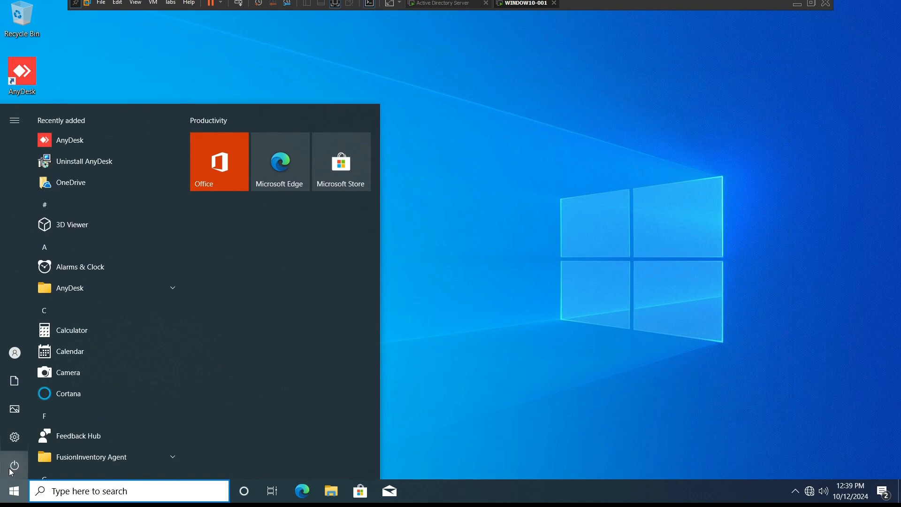
click(11, 470)
click(38, 439)
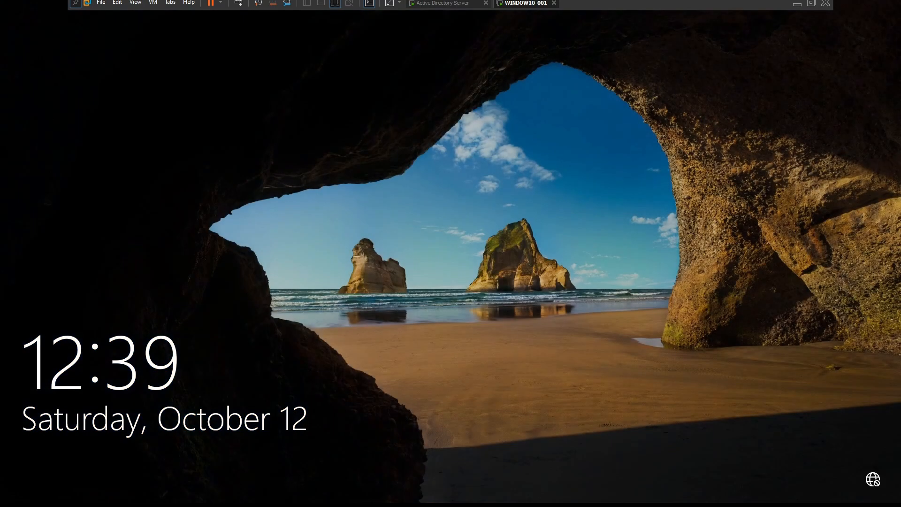
Step: Sign back in to the workstation by entering the account password
click(408, 265)
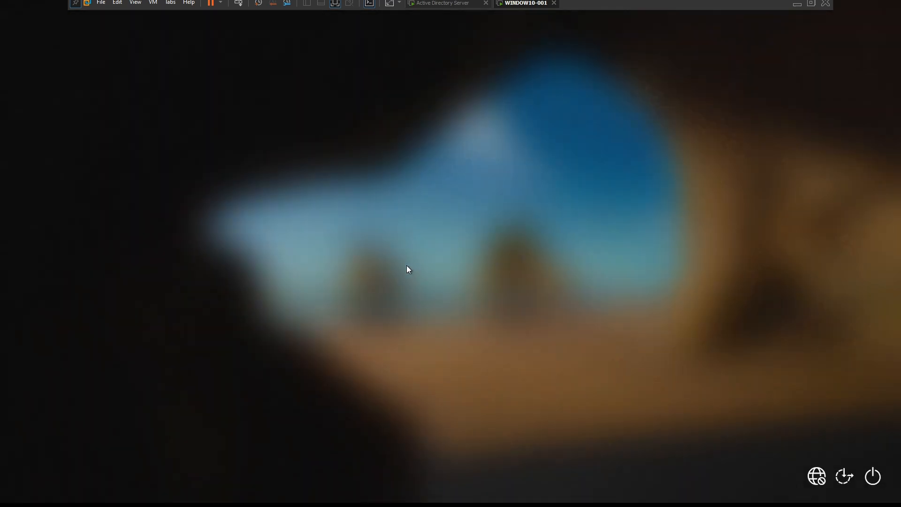
text(•••••••••)
key(Return)
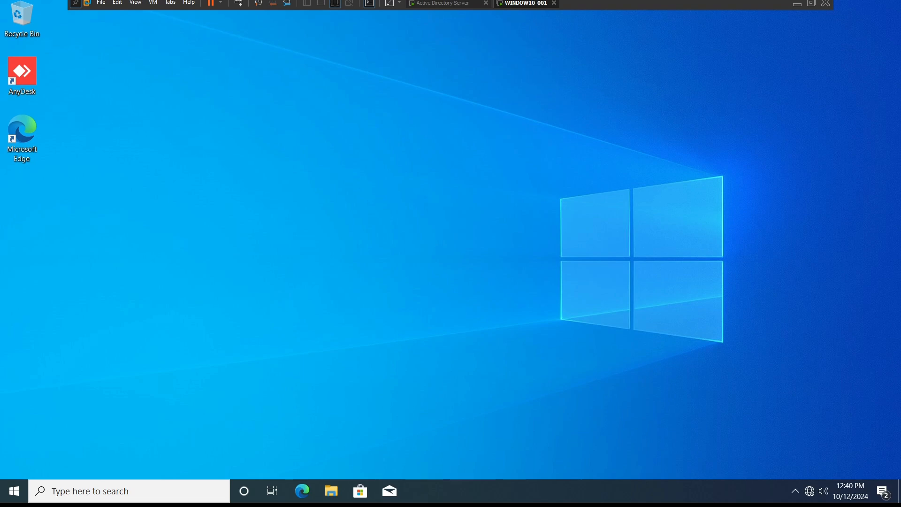
Step: Refresh the desktop, reopen Programs and Features, and refresh its program list to check for AnyDesk
right_click(205, 164)
click(234, 195)
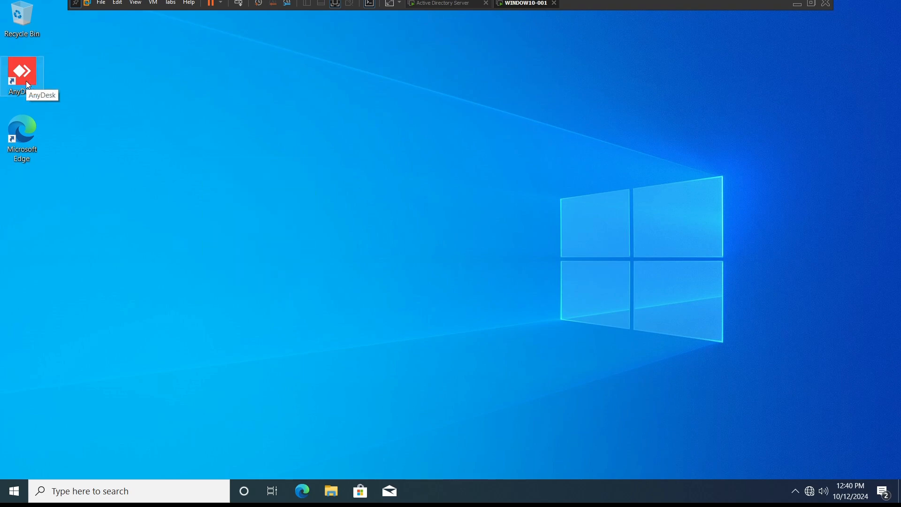
right_click(108, 113)
click(154, 149)
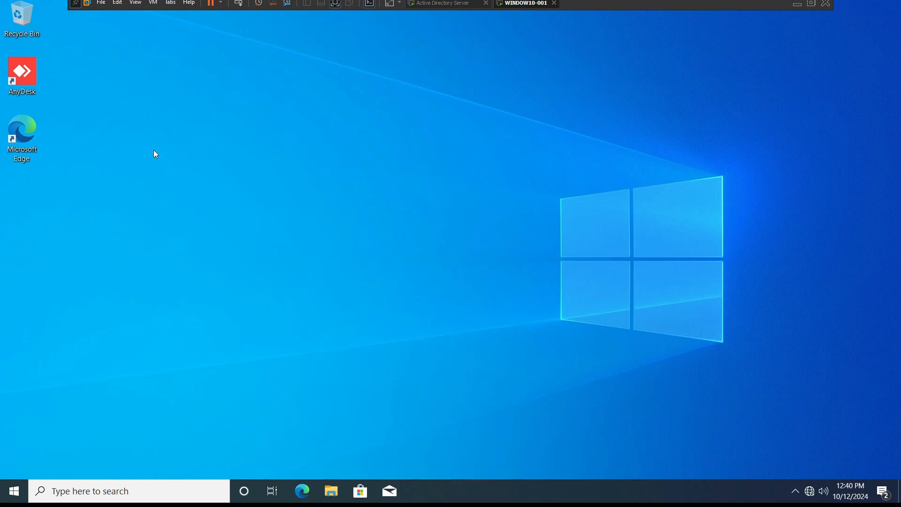
key(super+r)
key(Return)
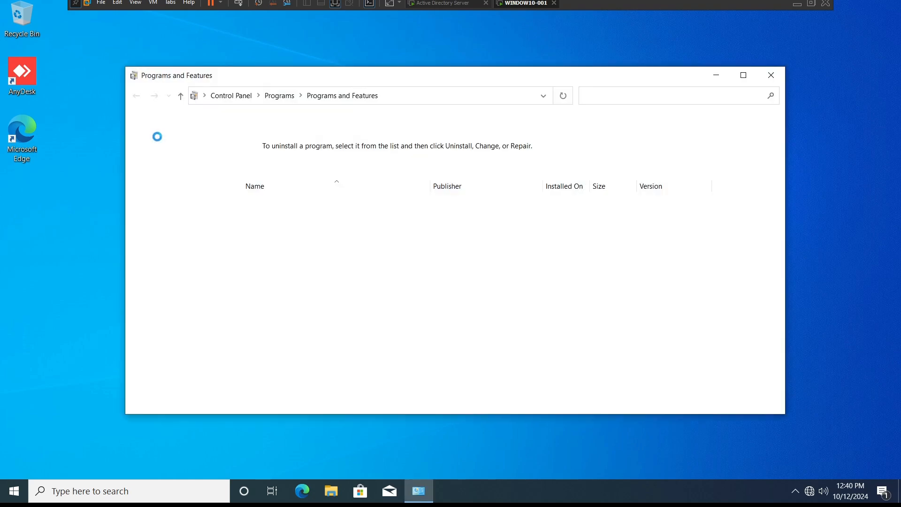
click(567, 93)
click(568, 94)
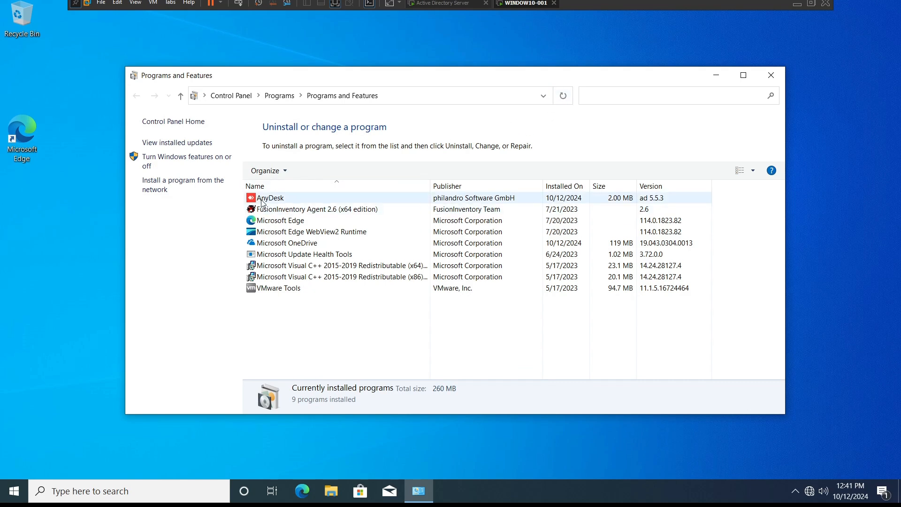
click(563, 97)
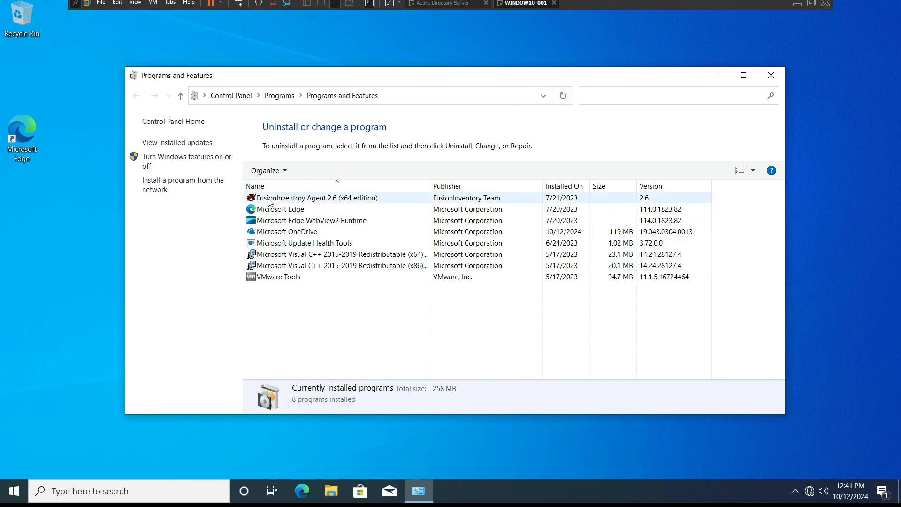
Step: Refresh the desktop several times to check whether the AnyDesk shortcut has been removed
right_click(66, 103)
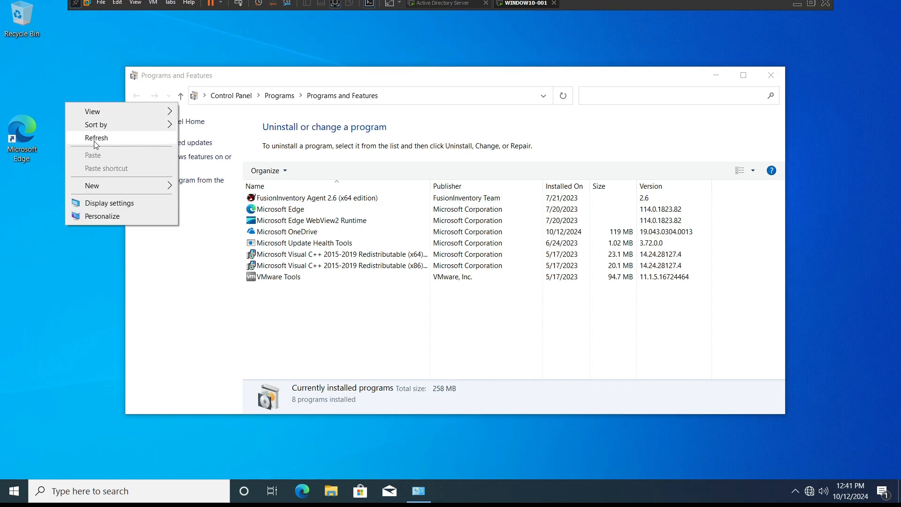
click(94, 139)
right_click(81, 110)
click(107, 144)
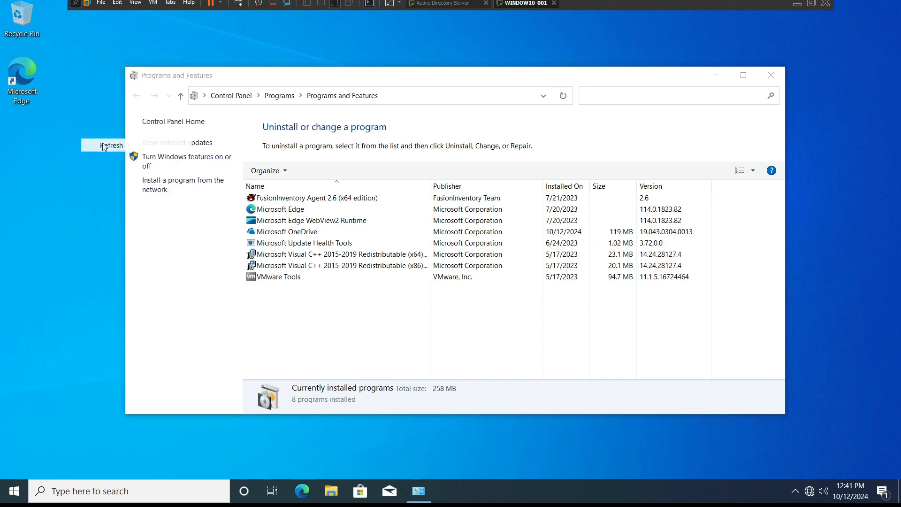
right_click(74, 121)
click(106, 157)
right_click(50, 140)
click(76, 176)
right_click(43, 135)
click(74, 170)
right_click(47, 142)
click(89, 178)
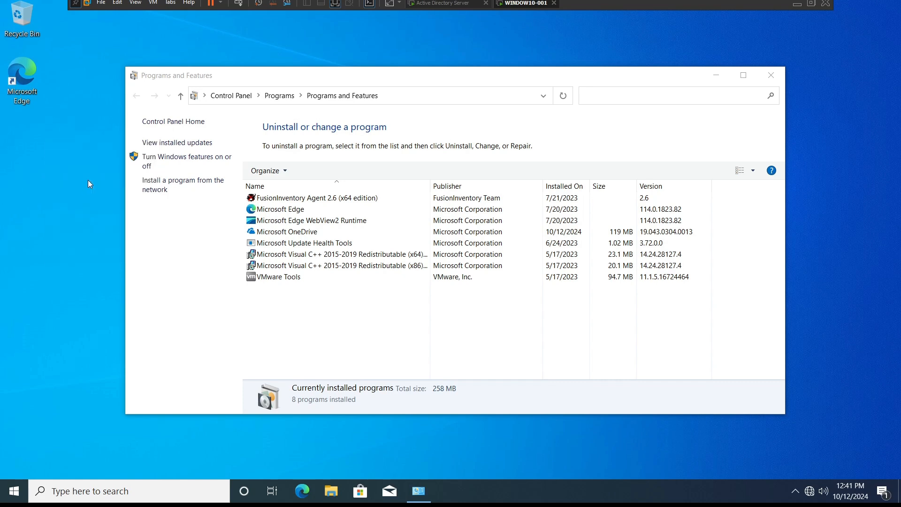
click(746, 76)
Step: Switch to the server and review the AnyDesk install and uninstall commands in the Notepad notes file
click(442, 4)
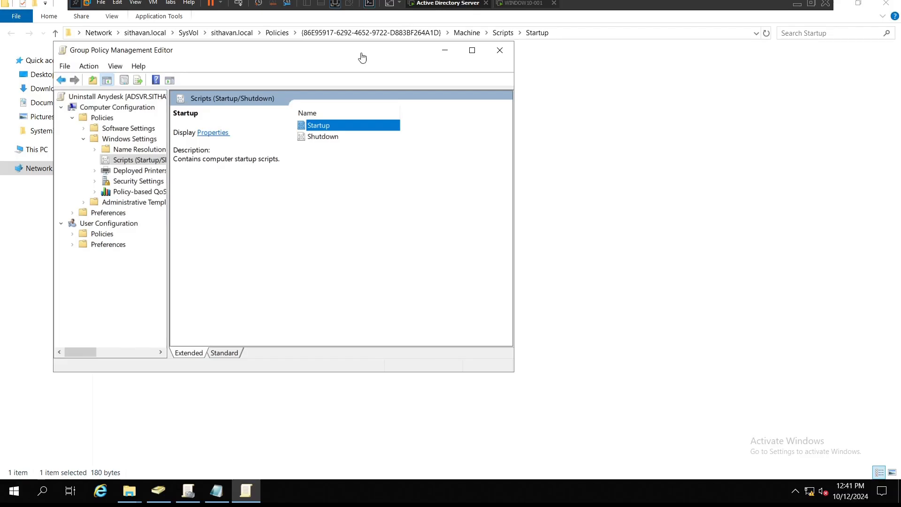
click(217, 493)
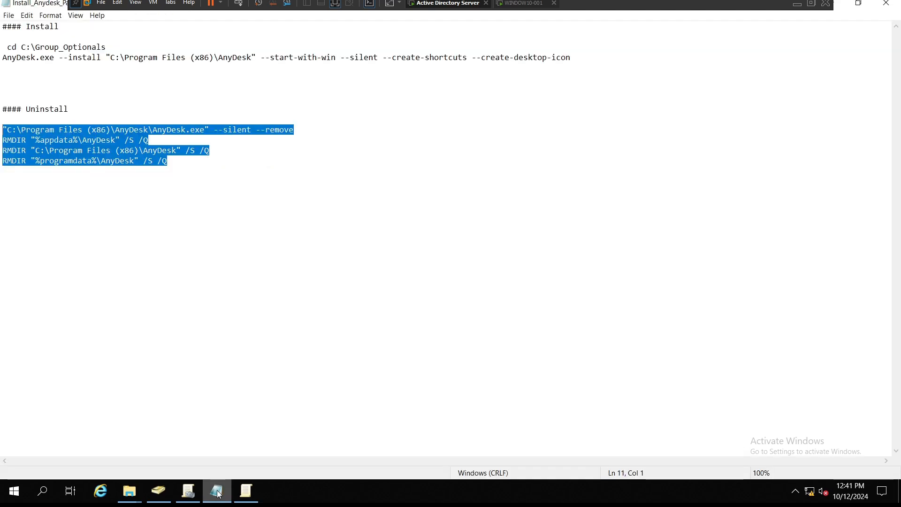
drag(199, 169, 2, 28)
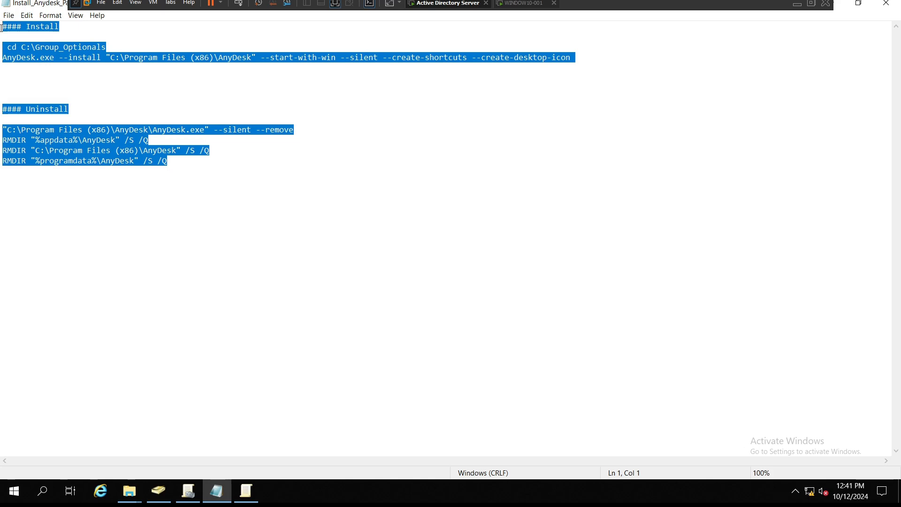
click(347, 190)
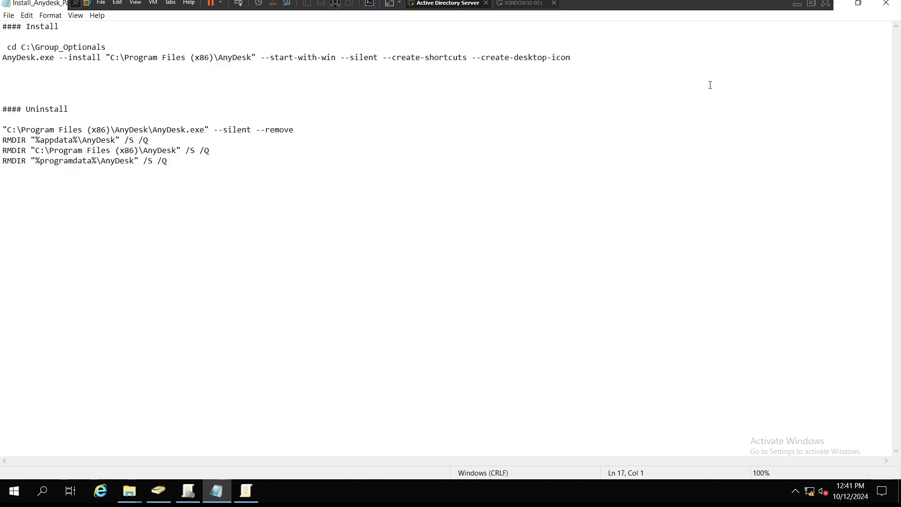
click(797, 3)
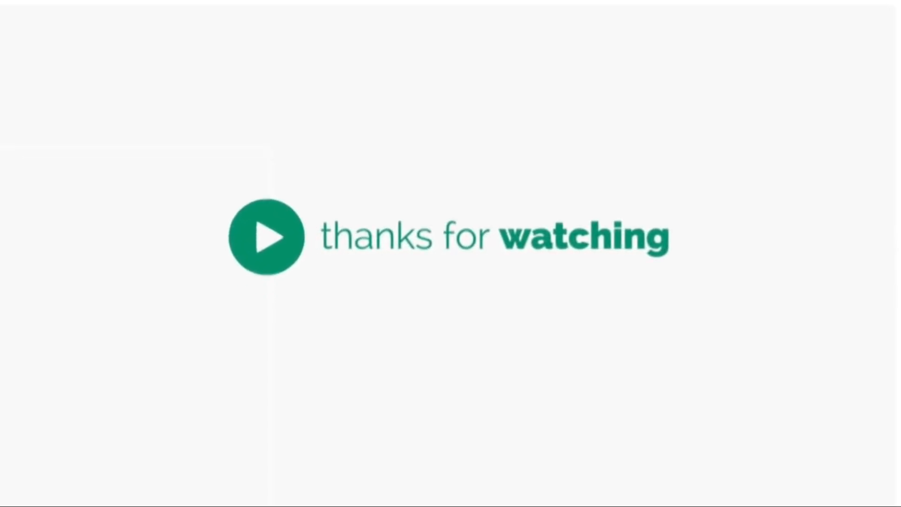